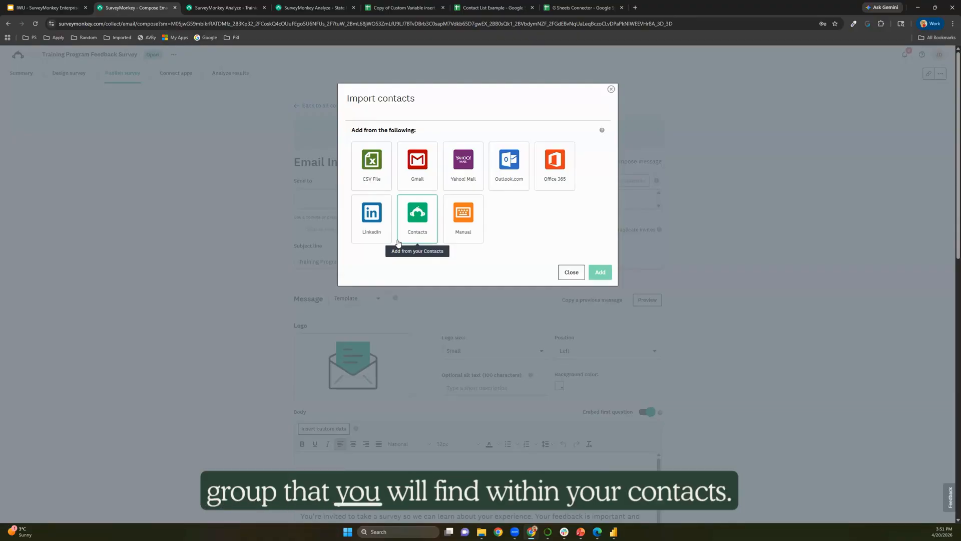
click(398, 241)
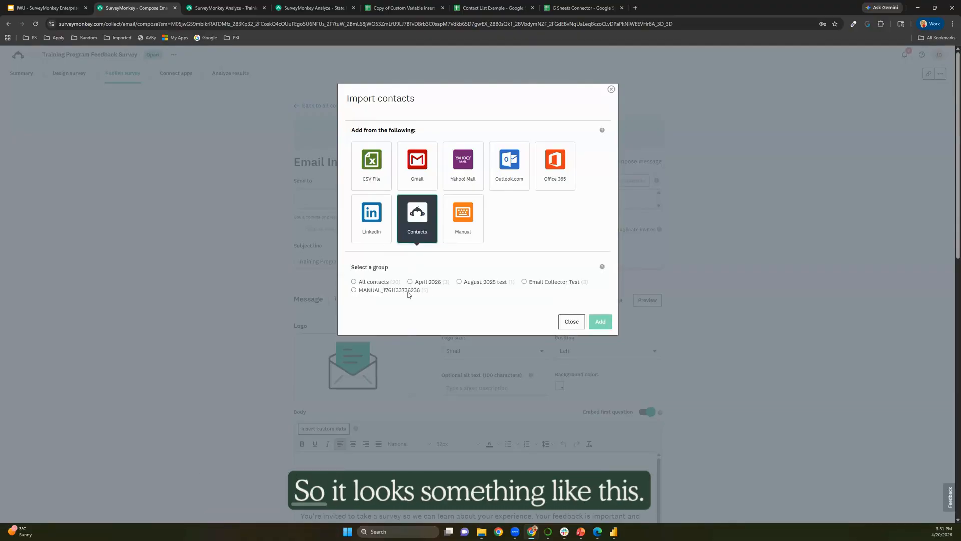
drag(428, 290, 353, 296)
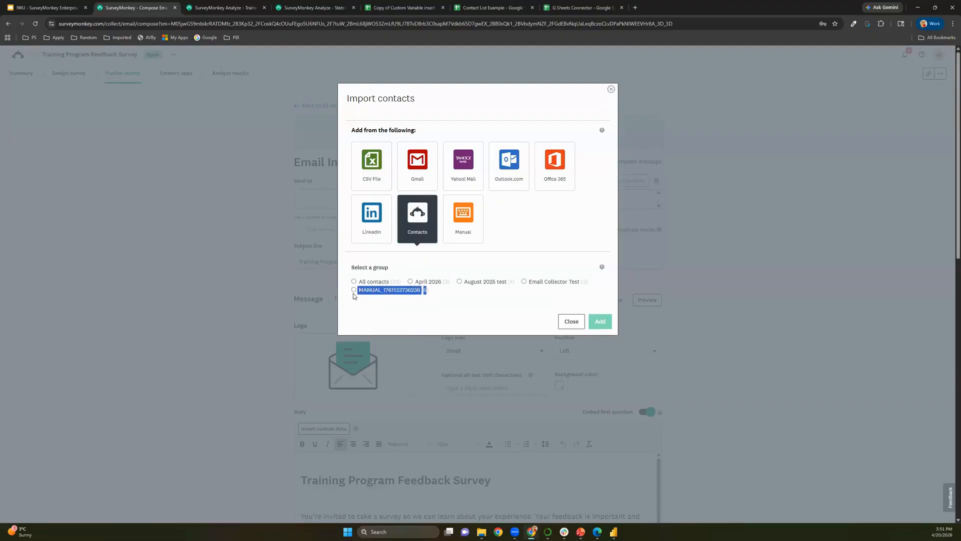
click(571, 322)
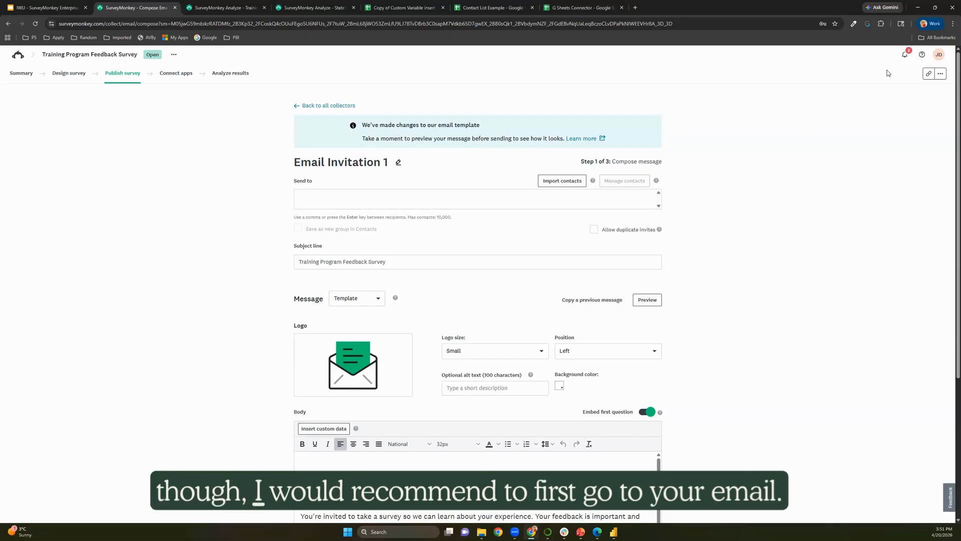
Go to the Contacts address book and choose Add contacts > Import multiple contacts.
click(939, 56)
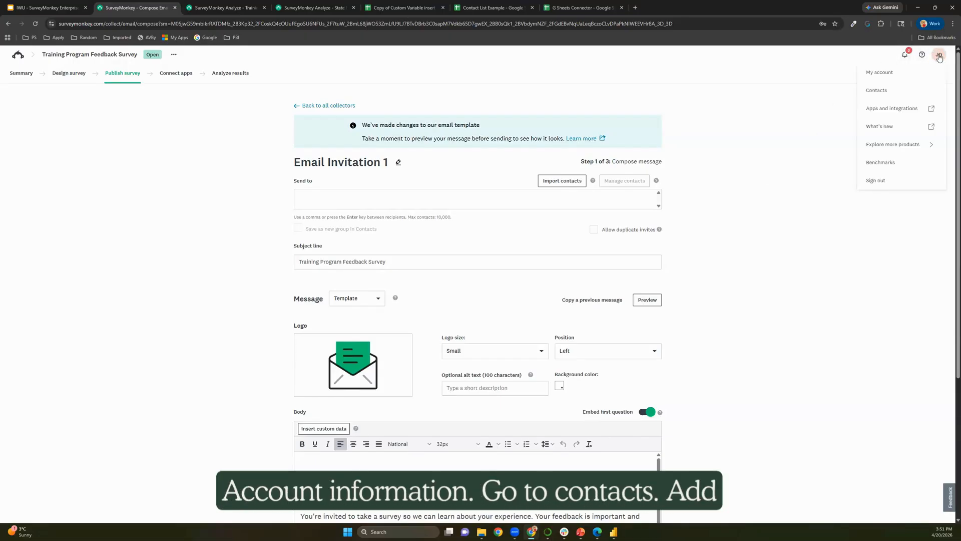
click(890, 88)
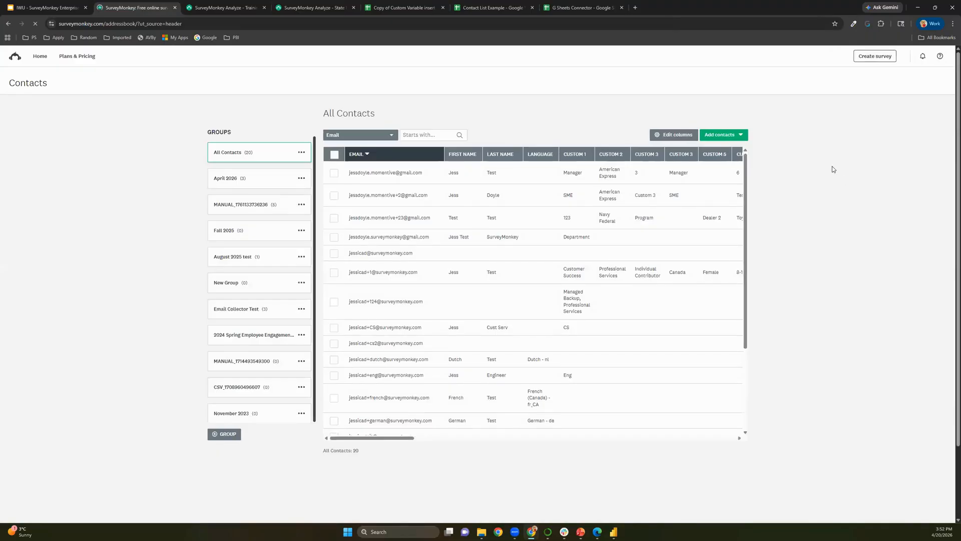
click(730, 137)
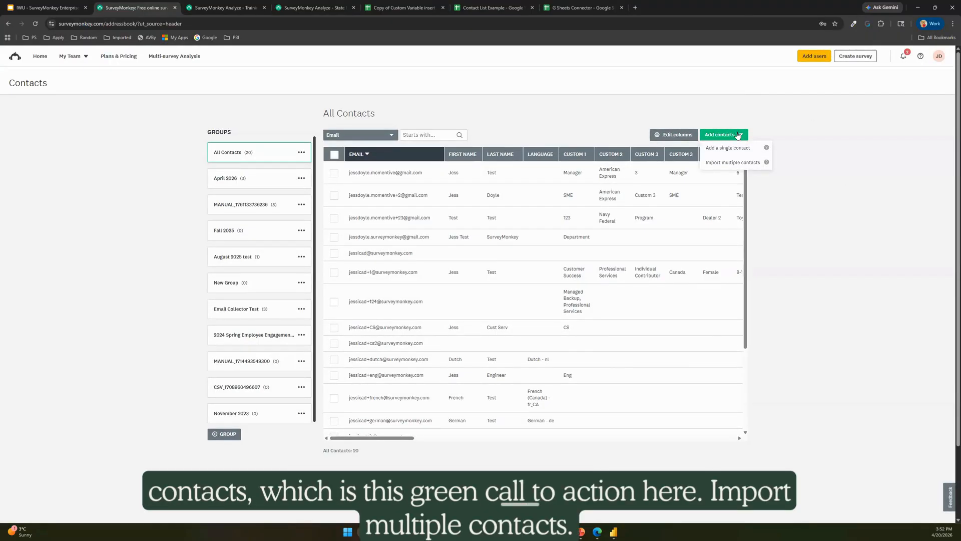
click(734, 164)
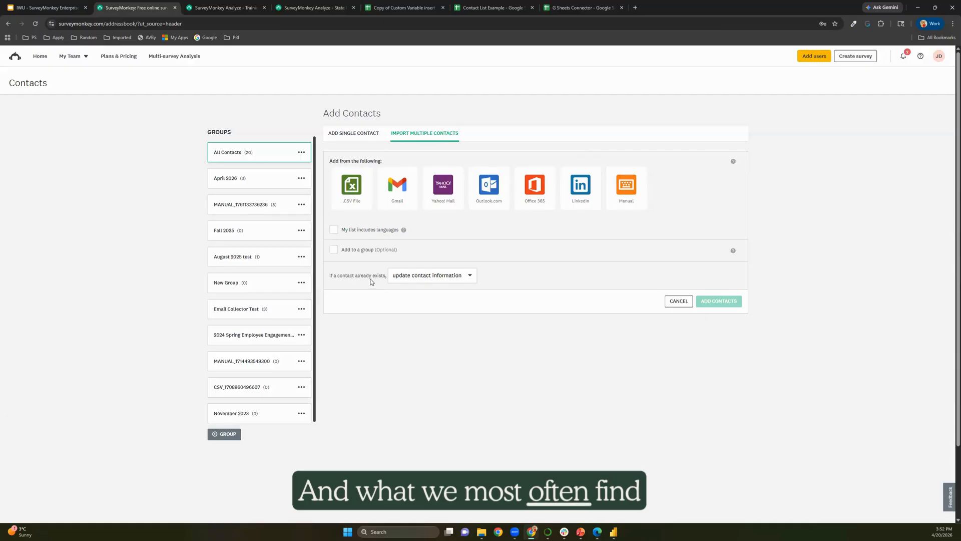
Pick .CSV File as the import source to reveal the expected field order.
click(352, 195)
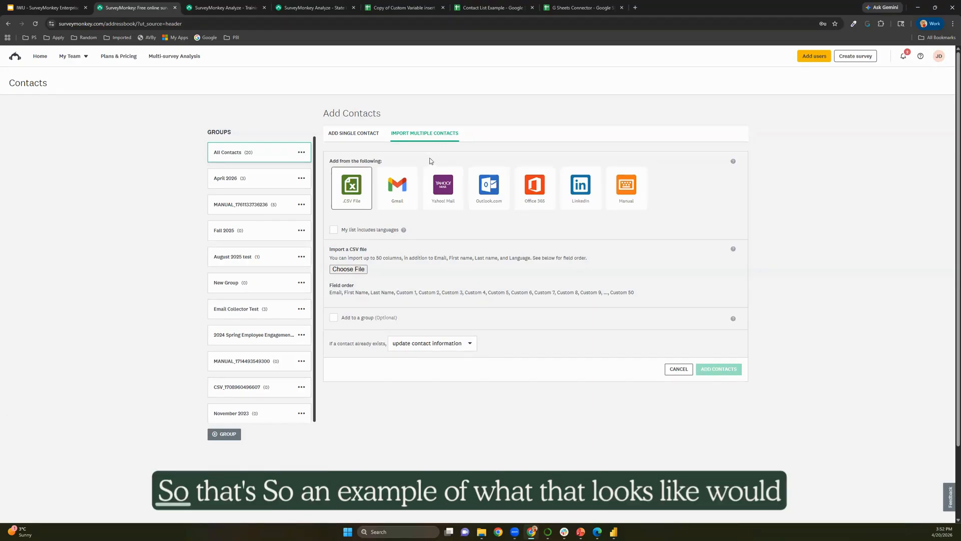
Zoom into the Contact List Example sheet and inspect row 1 from A1 to the Sales department in D1.
click(467, 10)
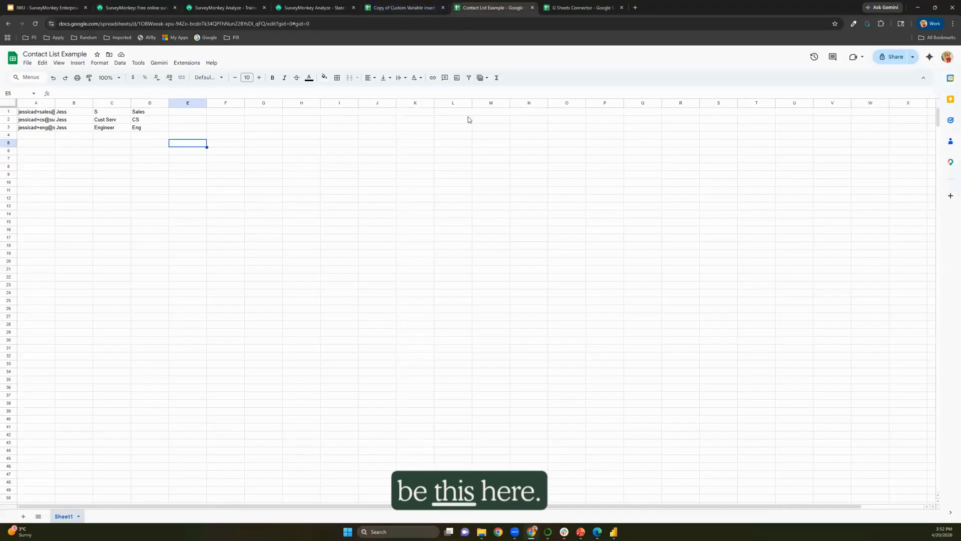
key(ctrl+plus)
key(ctrl+plus)
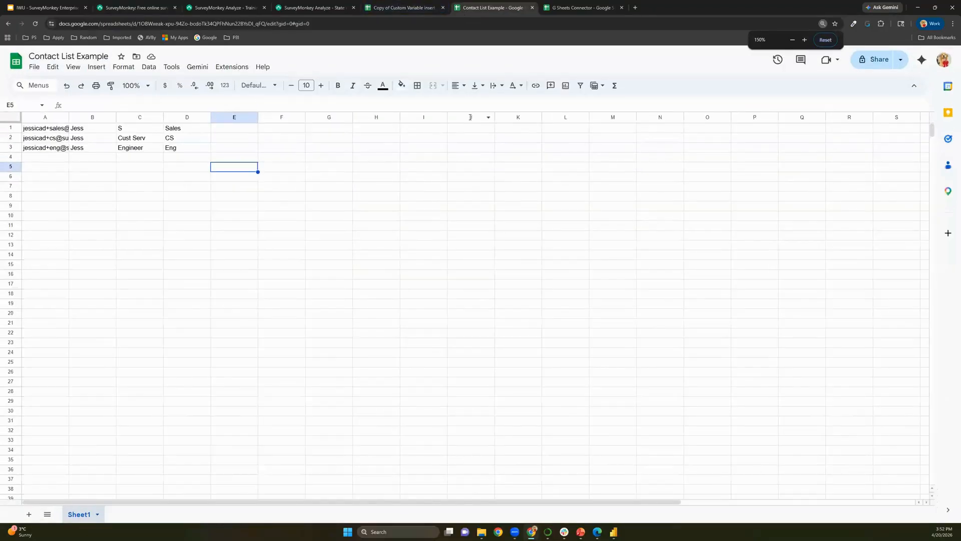
key(ctrl+Home)
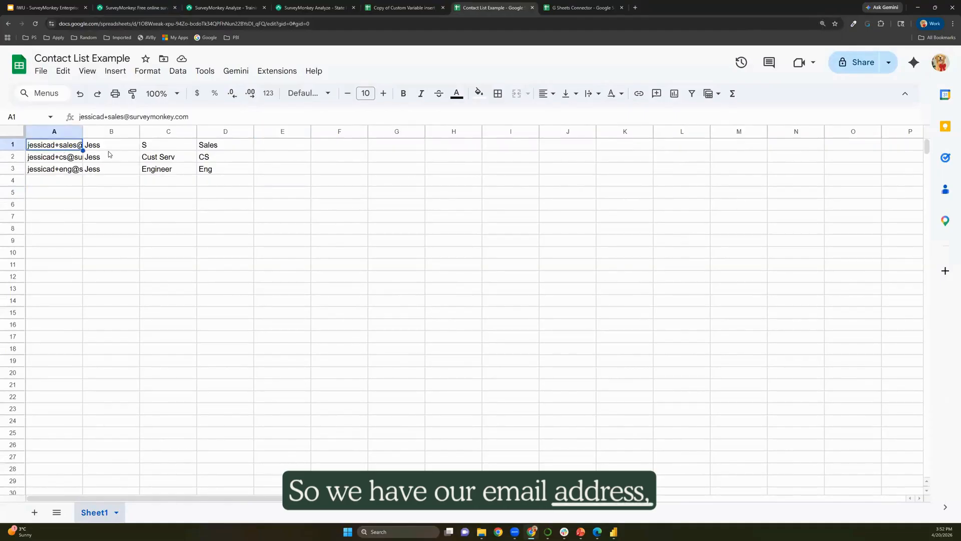
key(Right)
key(Right)
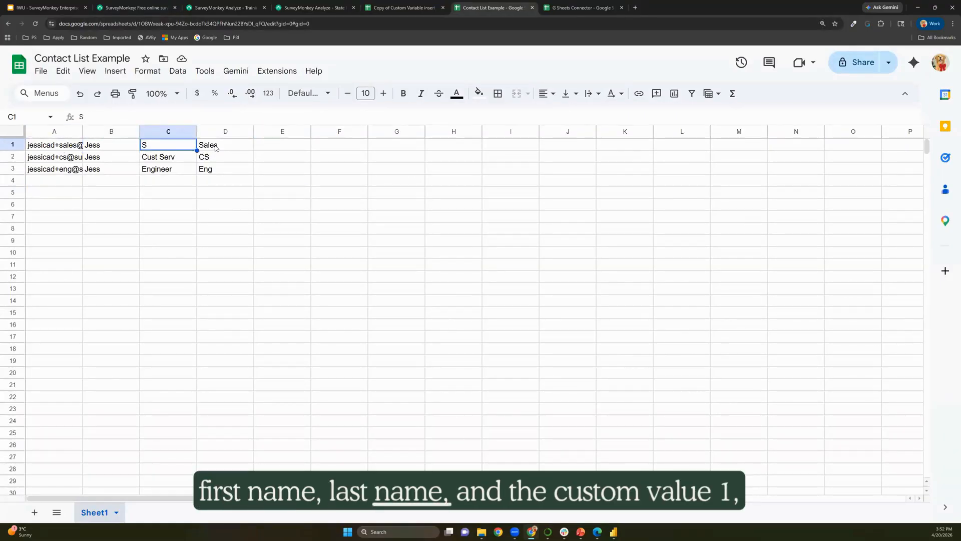
key(Right)
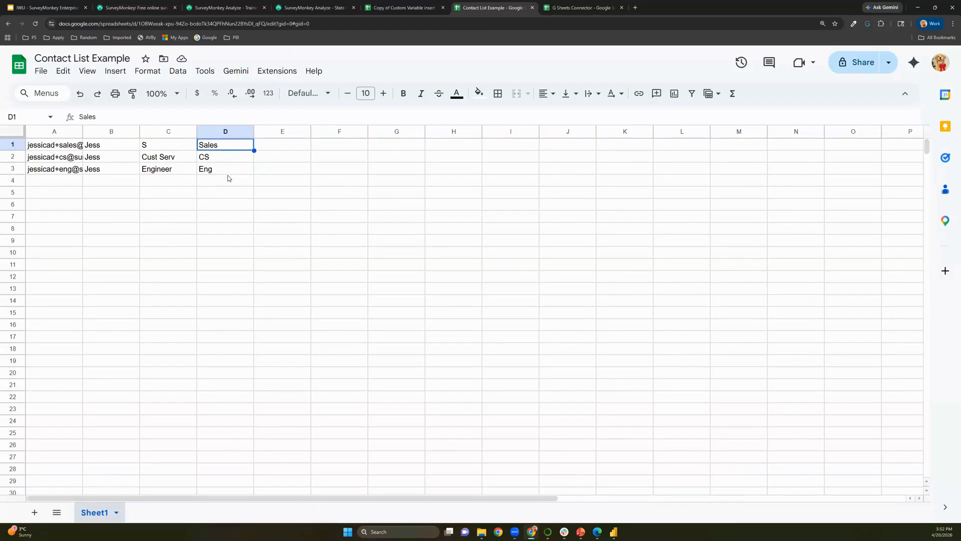
key(ctrl+minus)
key(ctrl+minus)
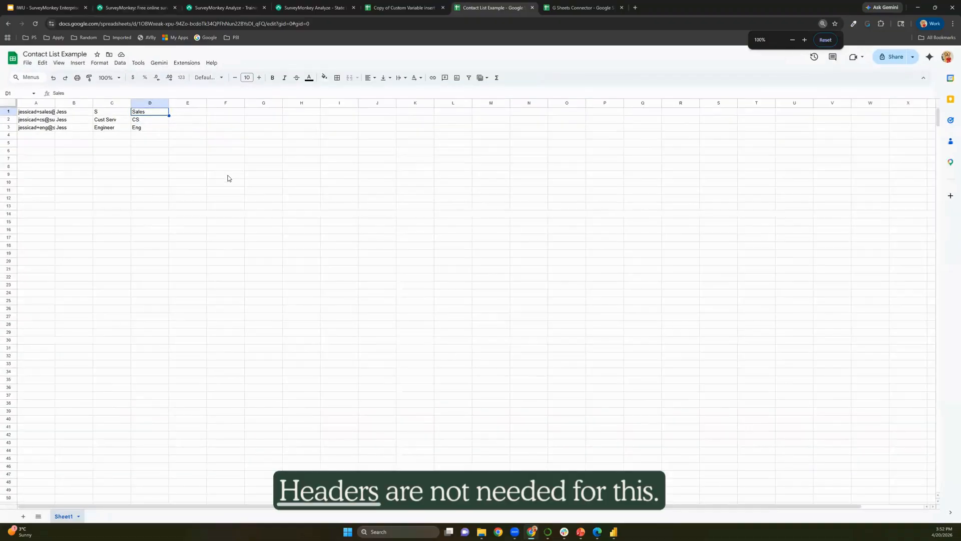
click(221, 8)
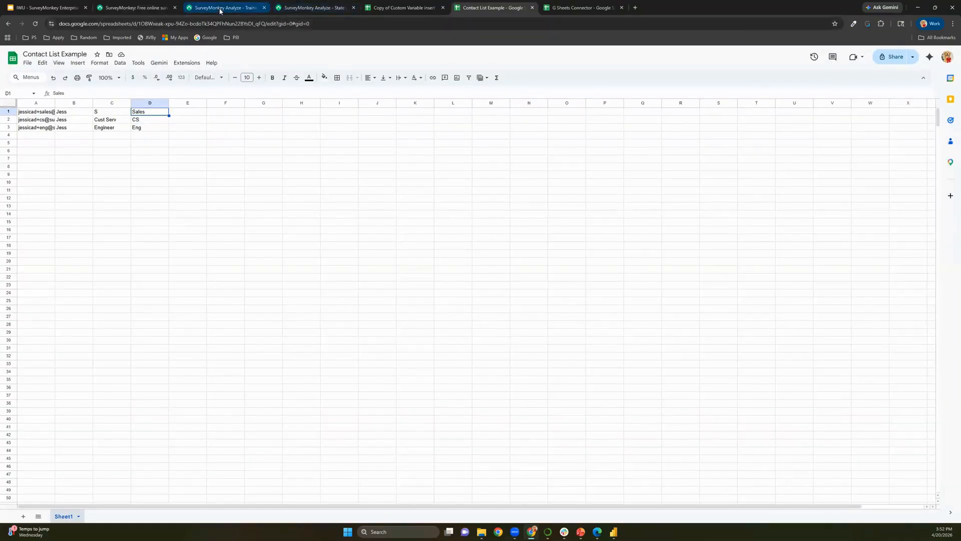
Upload Contact List Example - Sheet1.csv and enable adding the imported contacts to a group.
click(136, 8)
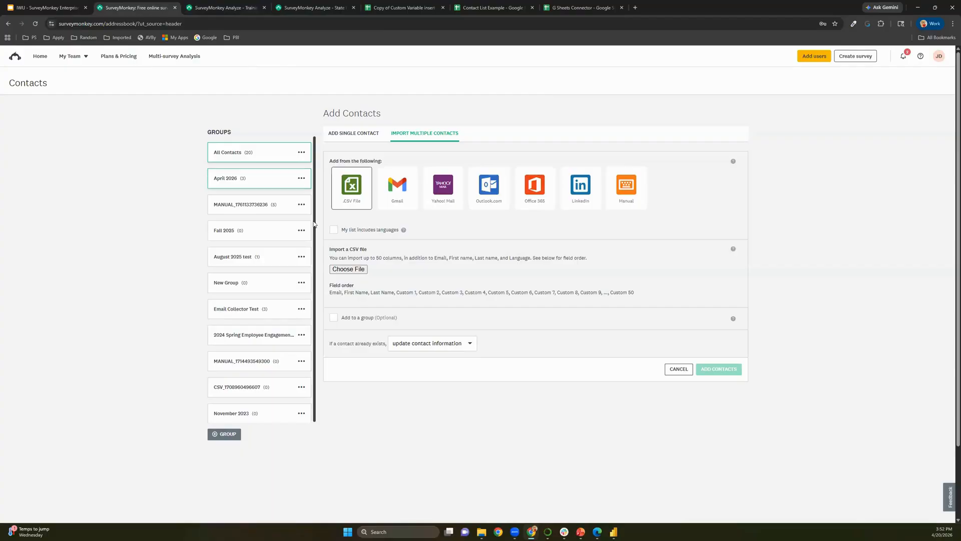
click(366, 272)
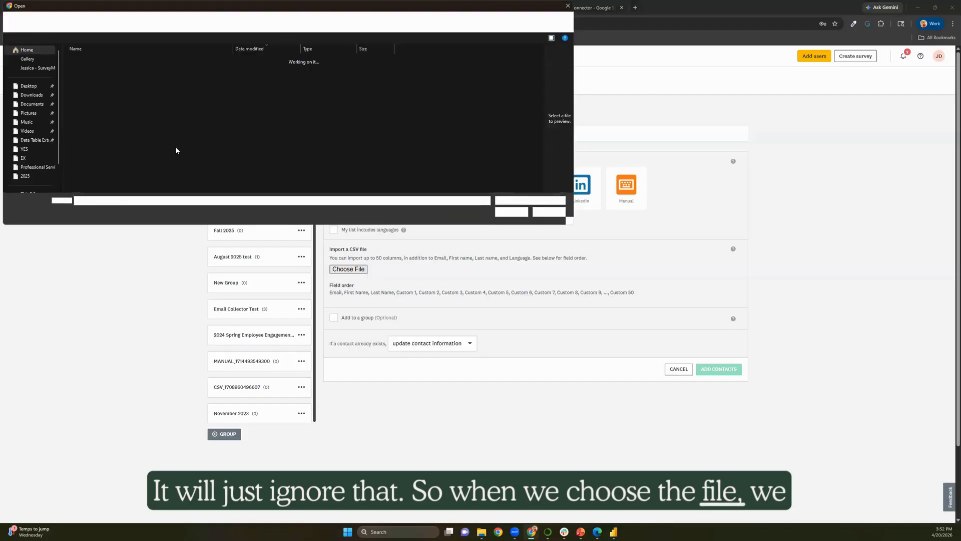
click(105, 70)
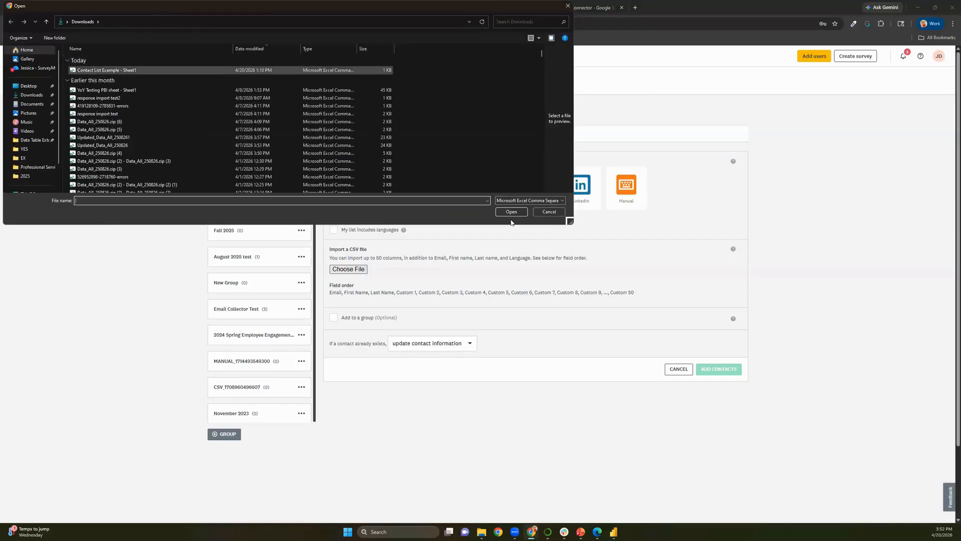
click(511, 212)
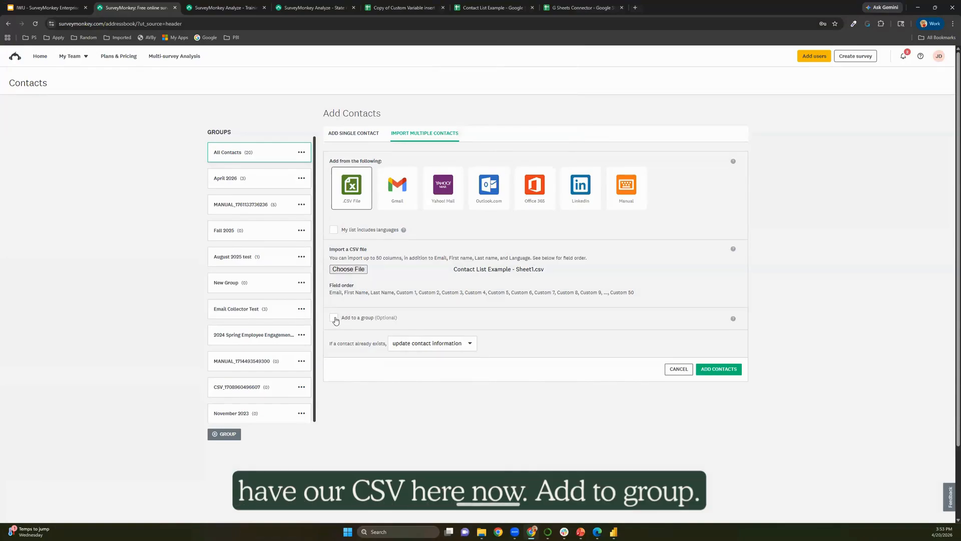
click(333, 318)
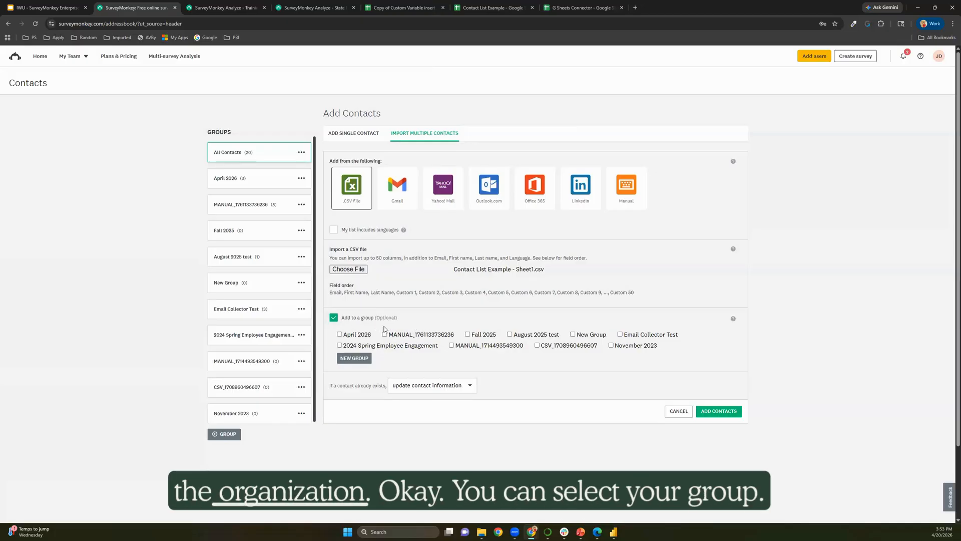
Create a new contact group named April 2026 Demo.
click(353, 359)
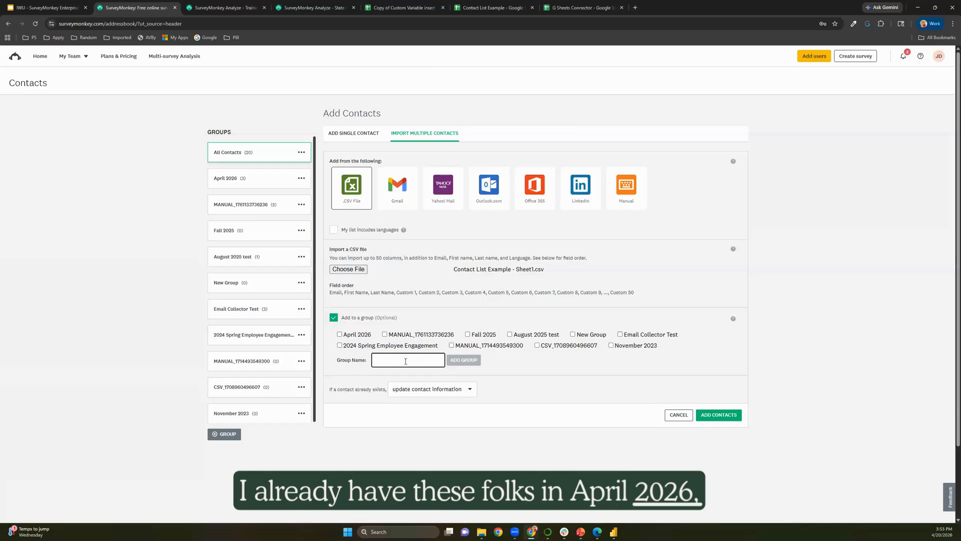
text(pril)
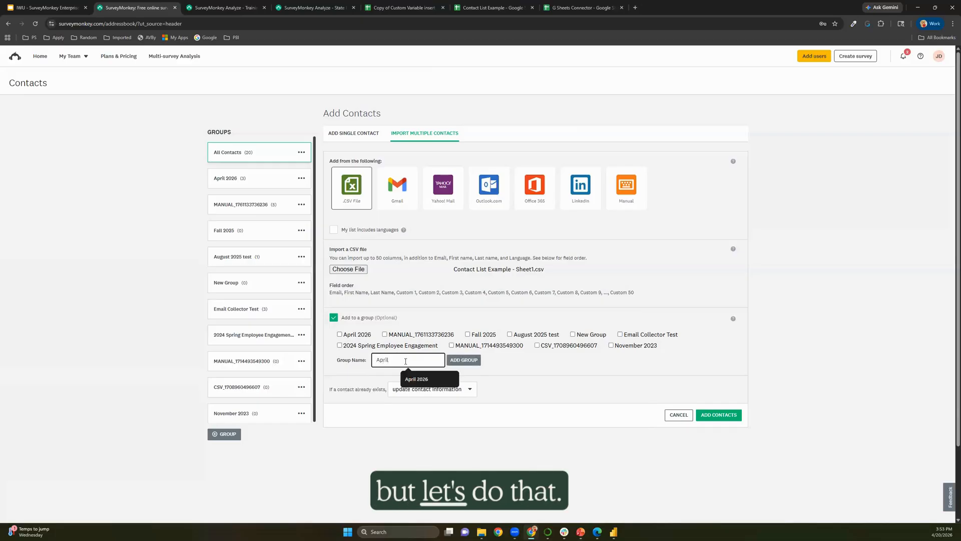
key(Down)
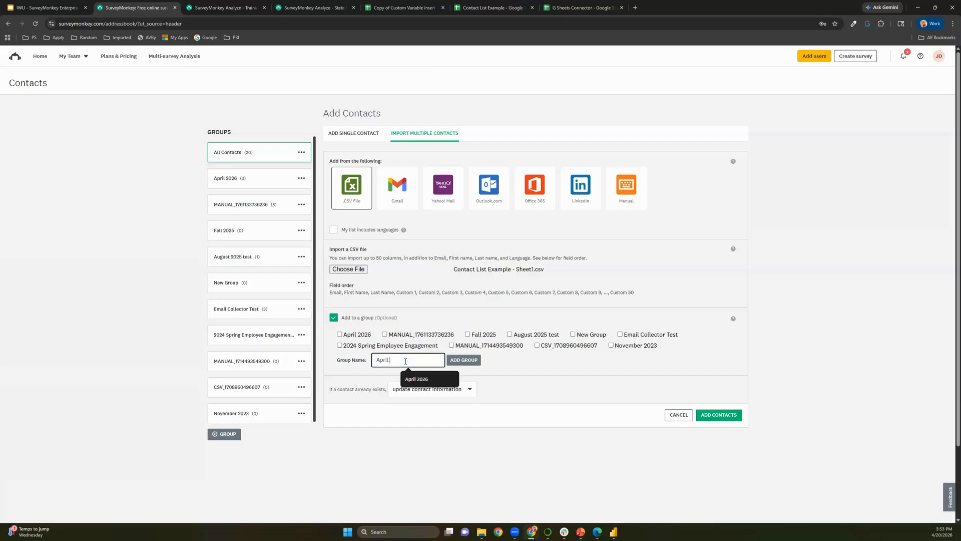
text(2026 Demo)
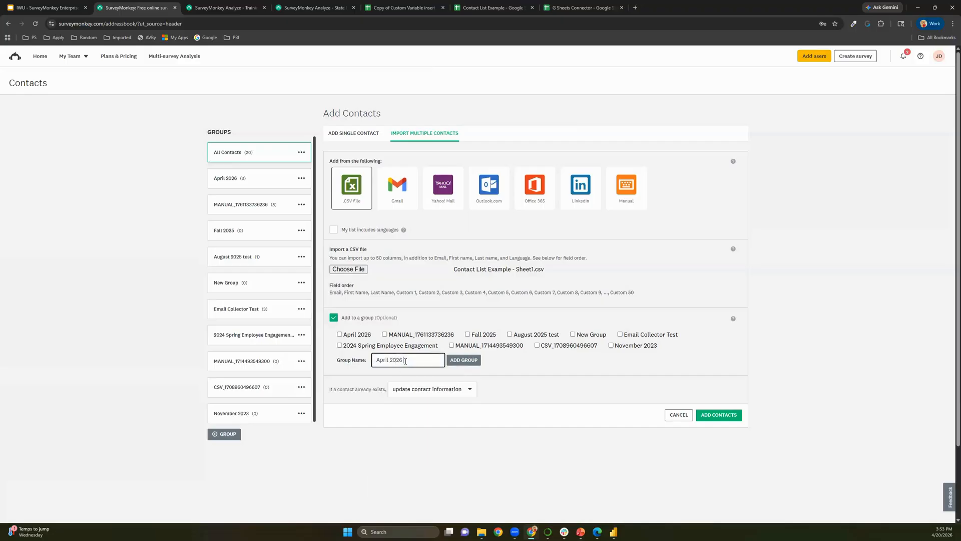
click(470, 361)
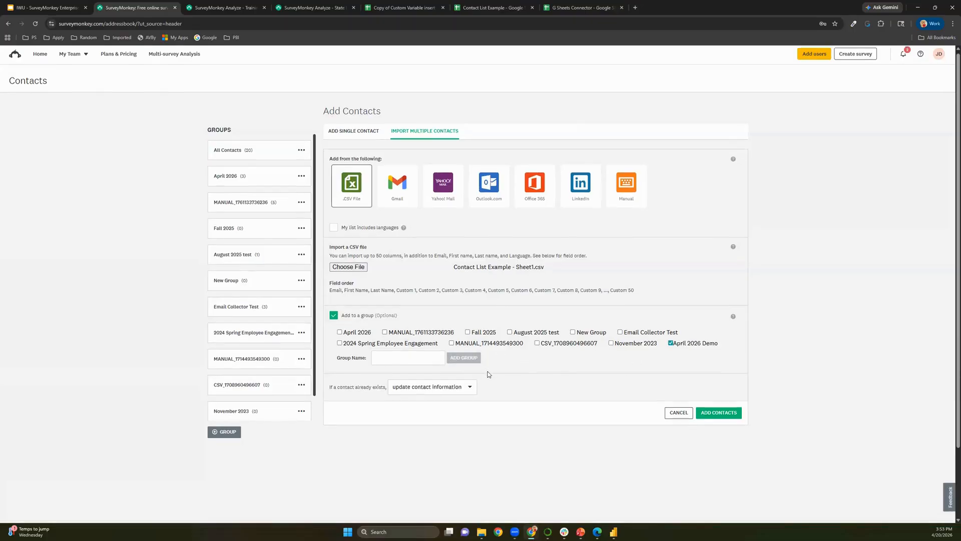
Review the options for already-existing contacts, keeping Update contact information.
scroll(456, 382, down, 2)
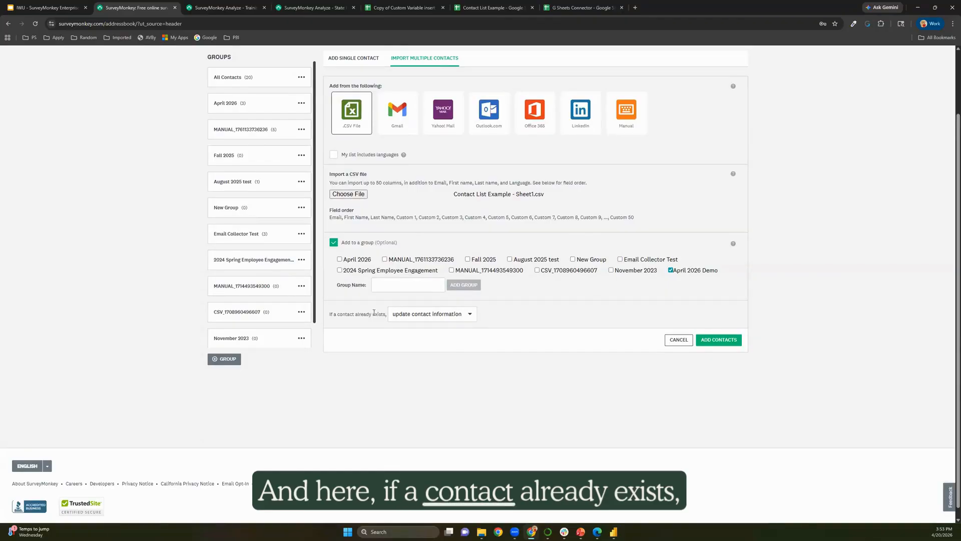
drag(335, 314, 385, 315)
click(447, 320)
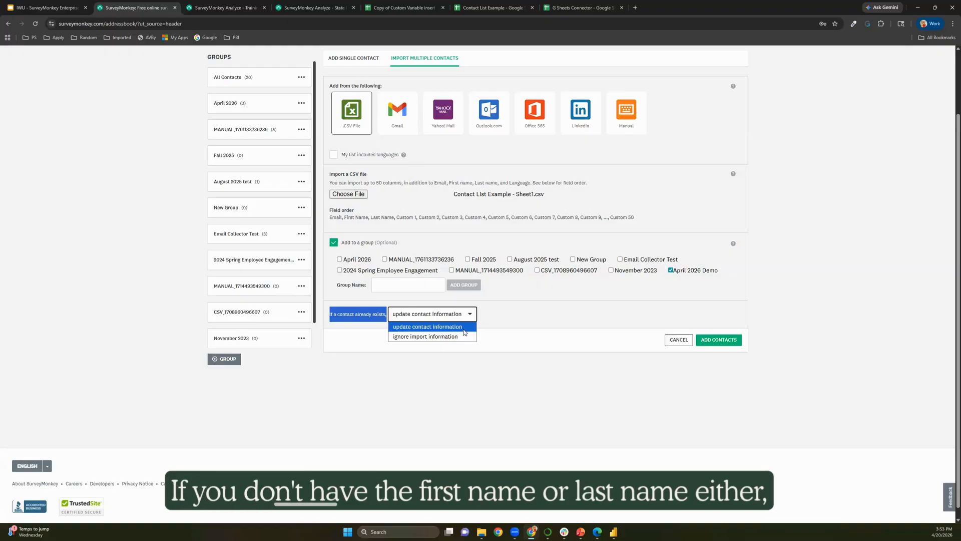
Import the three contacts and rename the Custom 1 column to Dept.
click(734, 340)
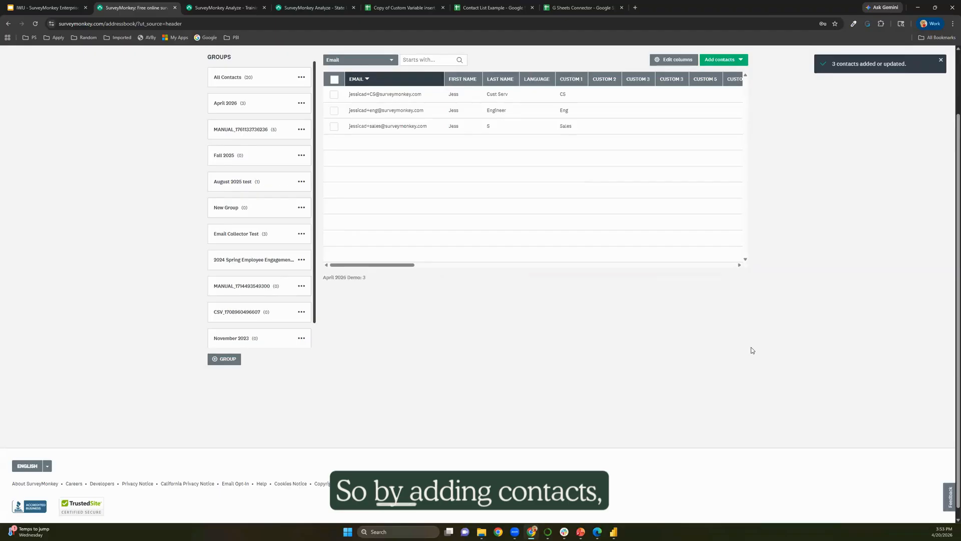
scroll(751, 346, up, 2)
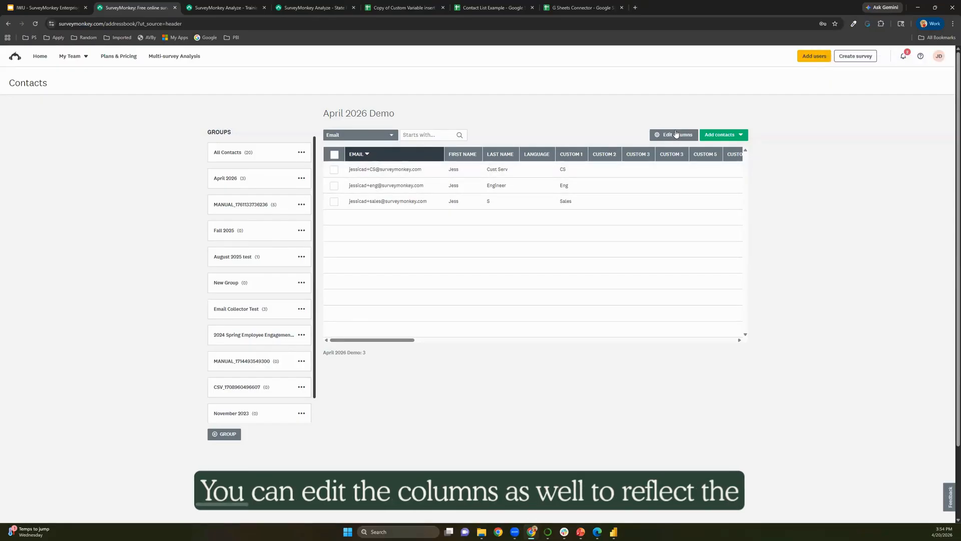
click(679, 135)
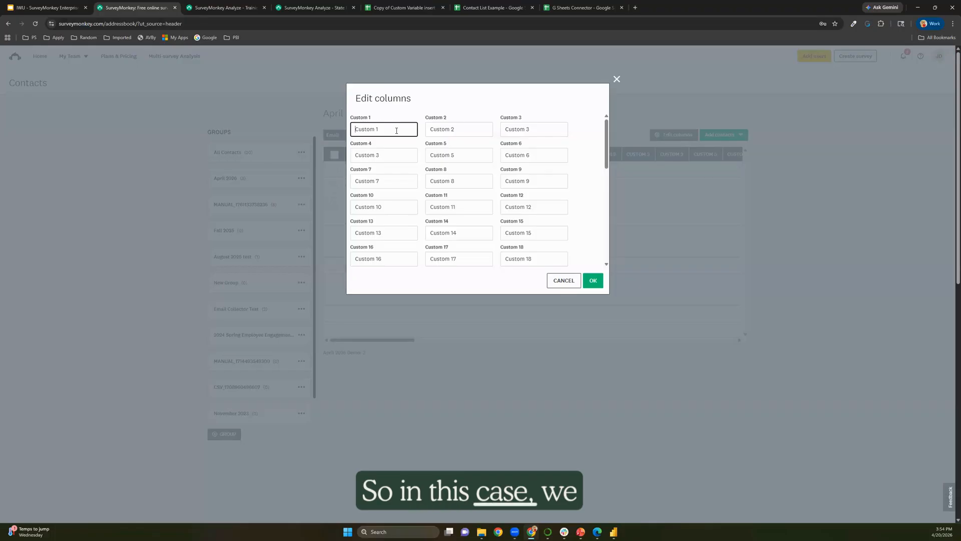
text(Dept)
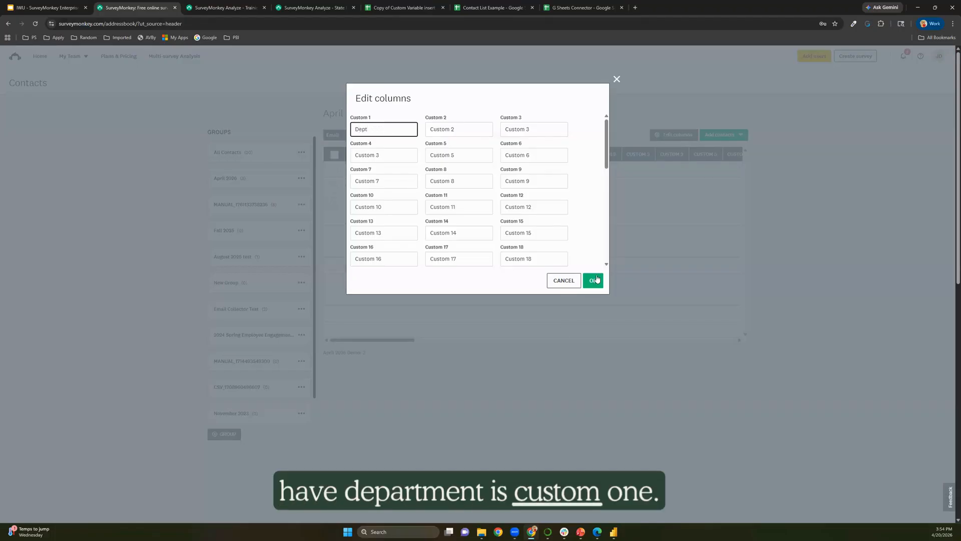
click(593, 281)
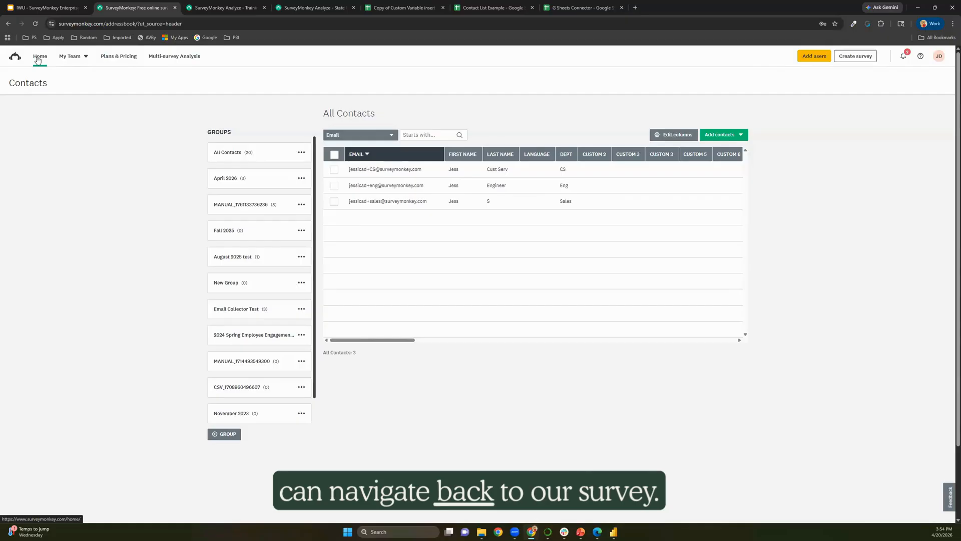
Open the Training Program Feedback Survey's draft Email Invitation 1 and resume editing it.
click(83, 60)
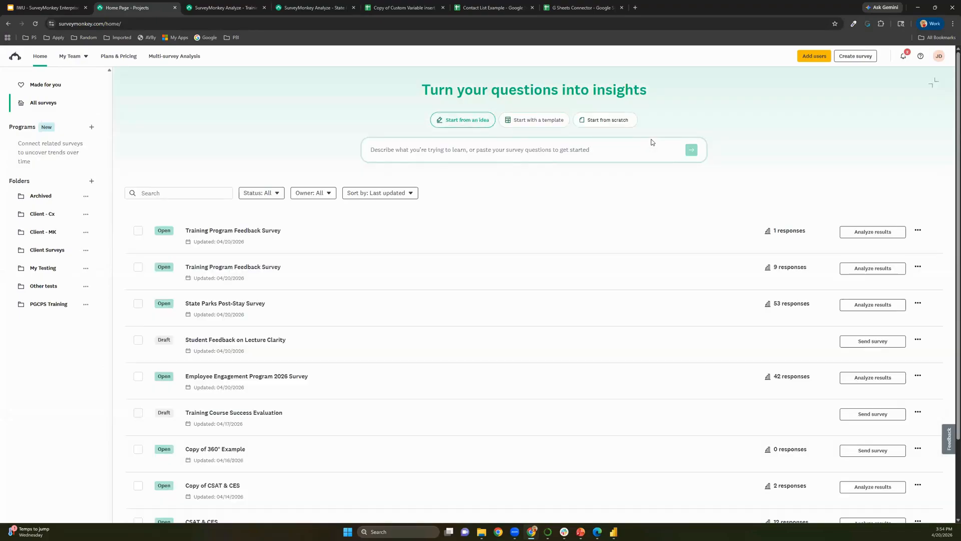
click(918, 232)
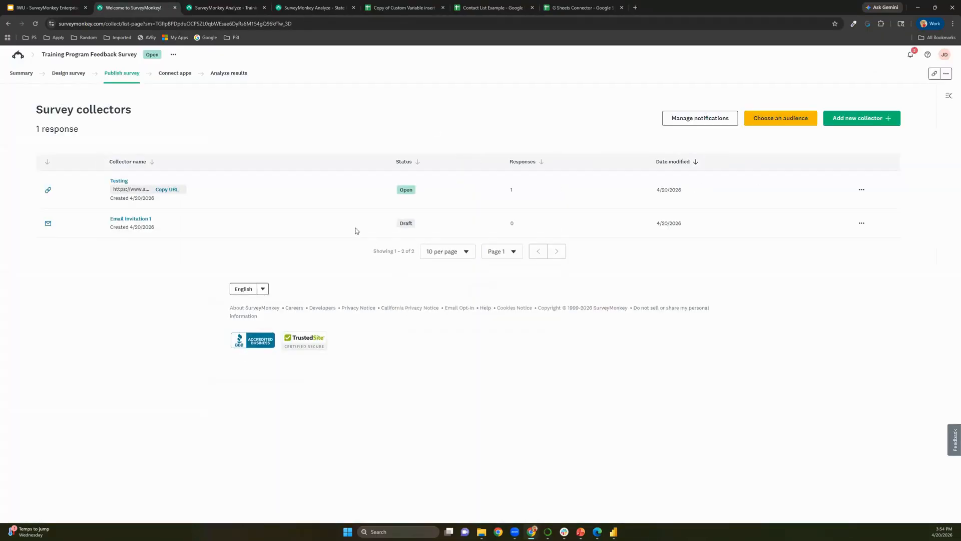
click(140, 221)
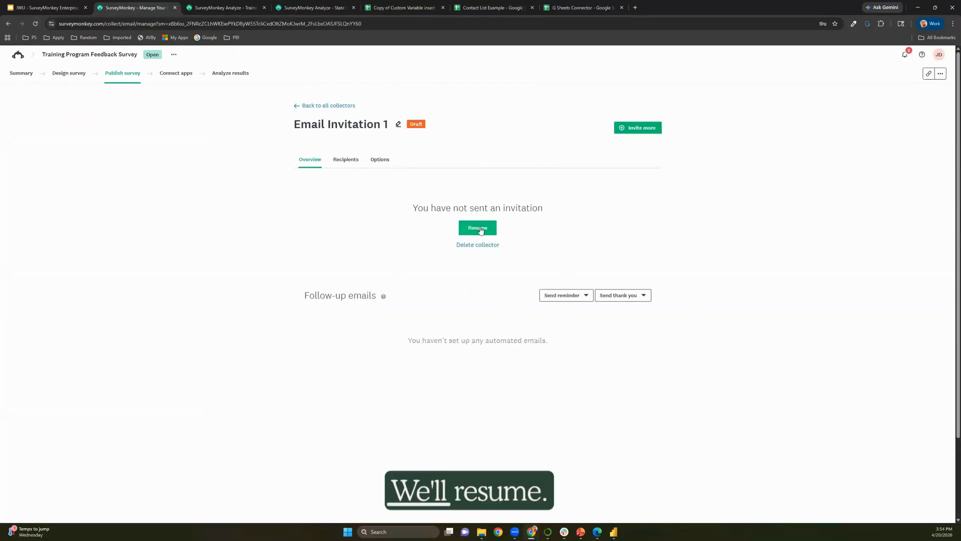
click(477, 228)
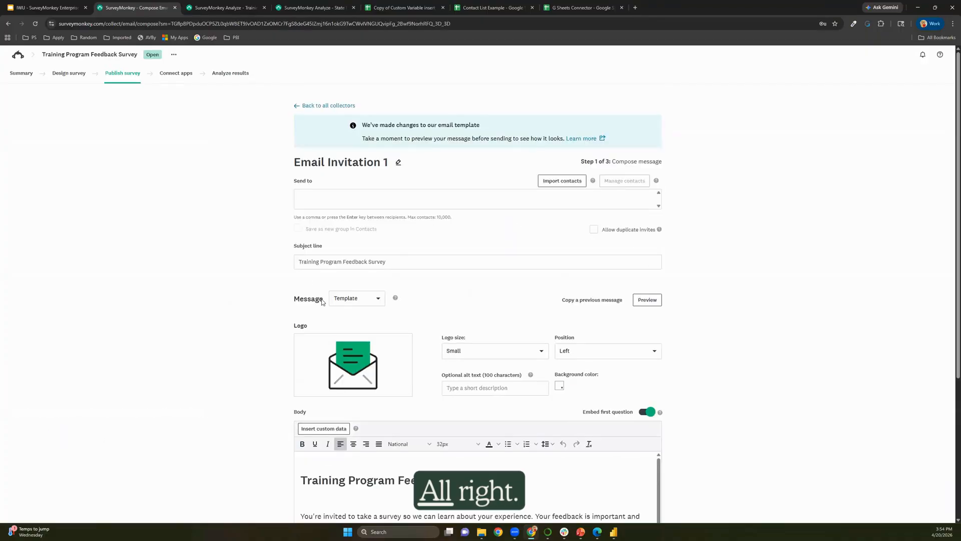
Import recipients from saved Contacts, selecting the April 2026 Demo group.
click(560, 187)
click(415, 221)
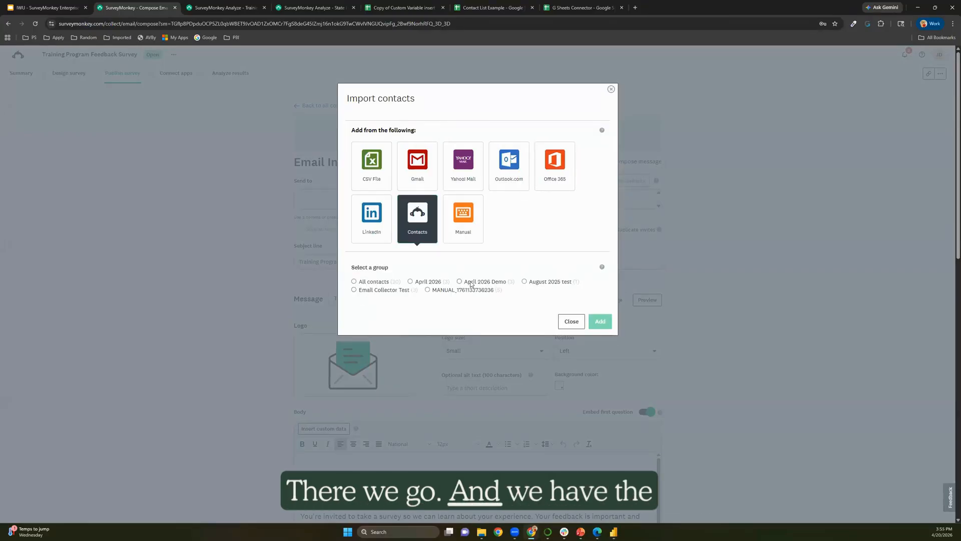
click(471, 283)
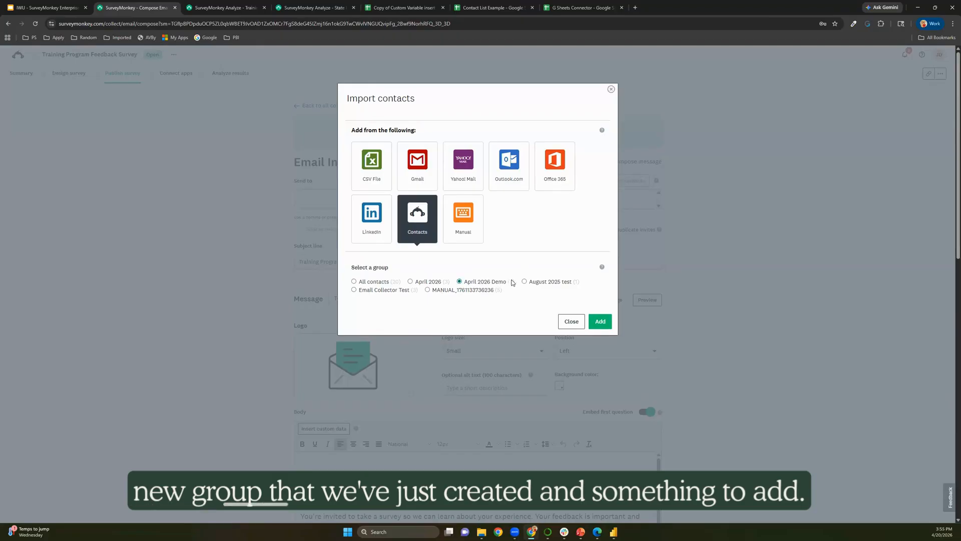
click(600, 321)
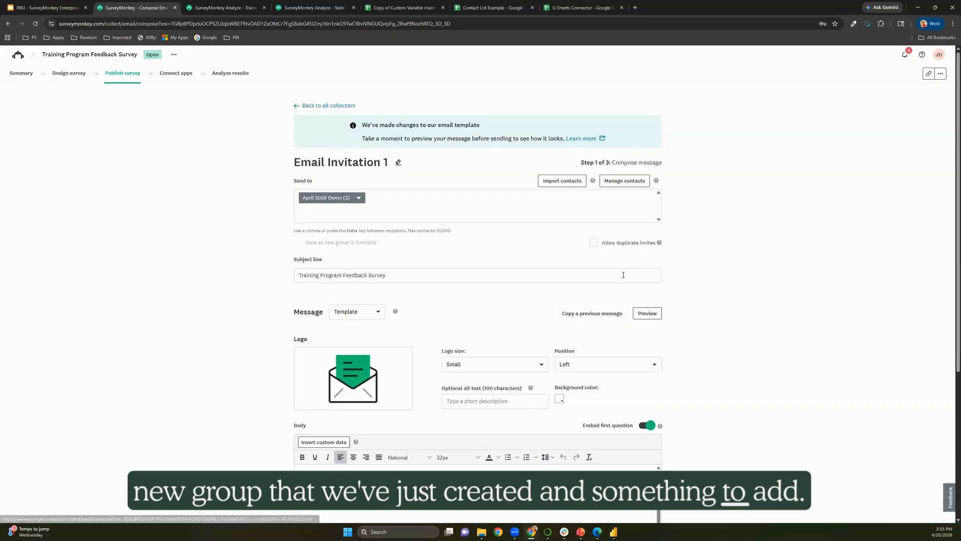
scroll(412, 242, down, 2)
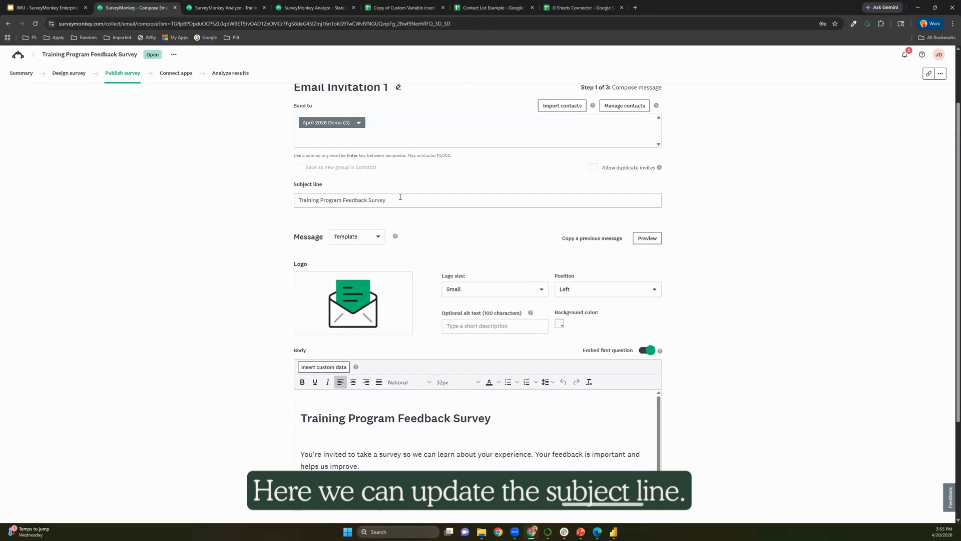
scroll(399, 197, down, 2)
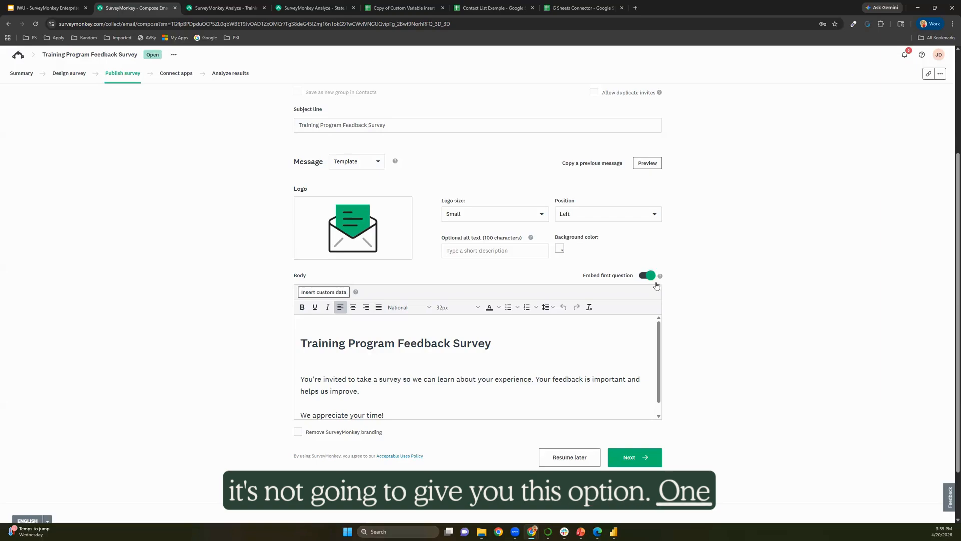
Change the message format to Custom HTML and scroll through the resulting HTML code.
click(372, 165)
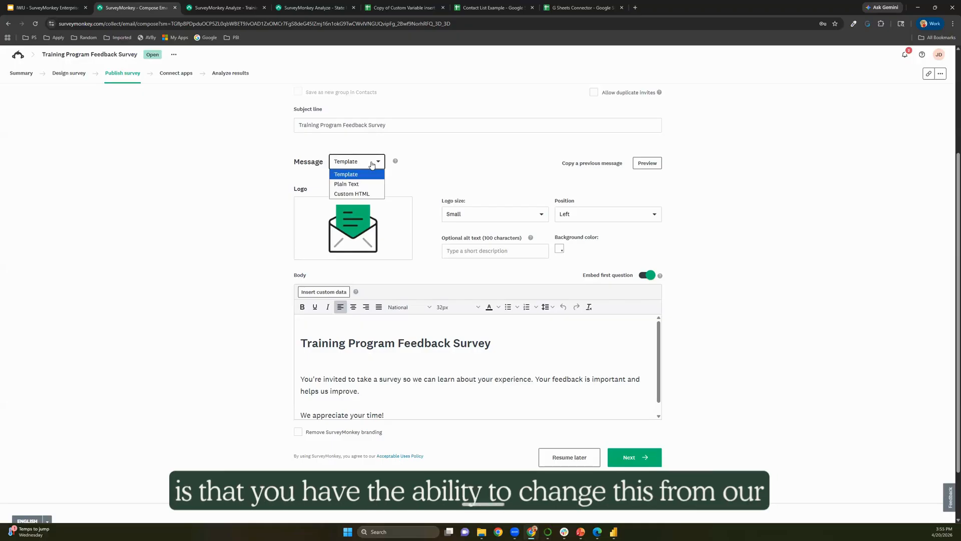
click(350, 194)
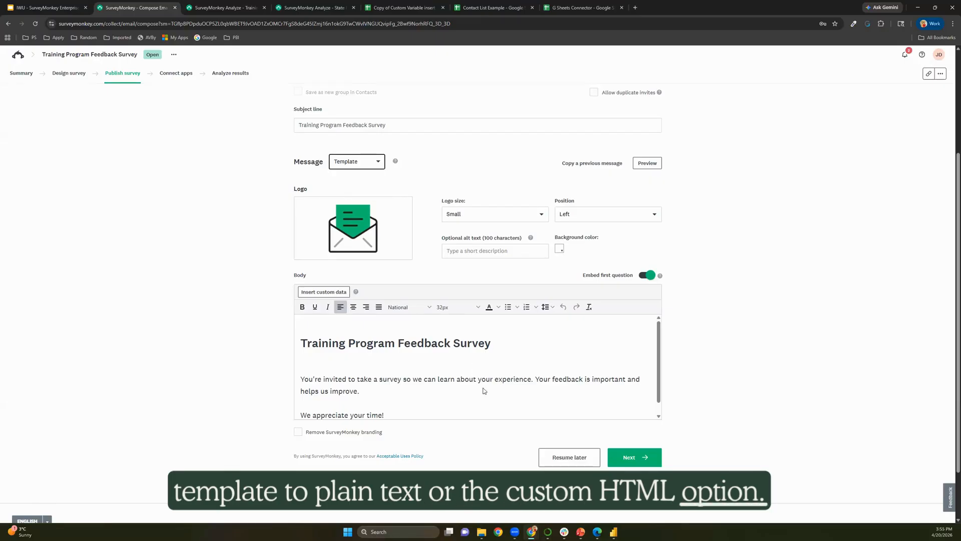
scroll(541, 287, down, 3)
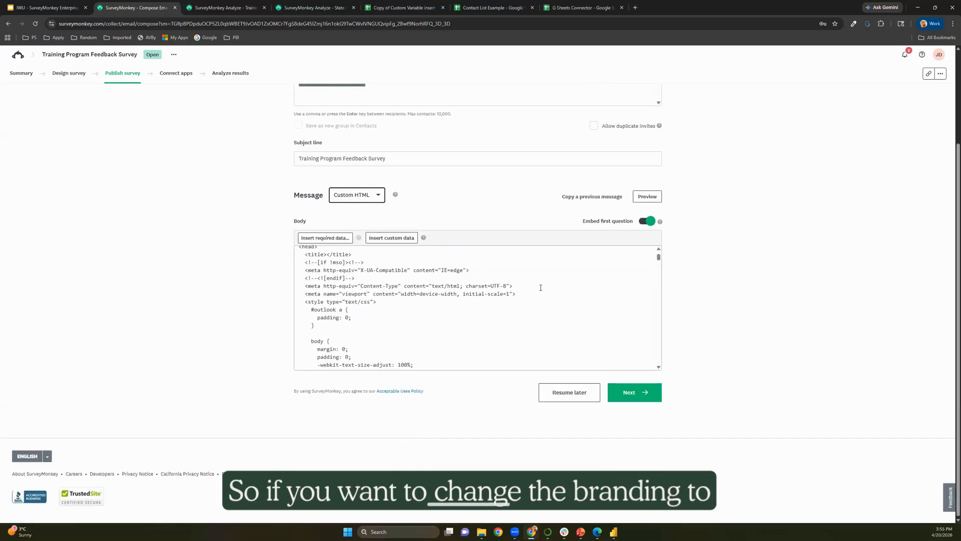
scroll(541, 288, up, 3)
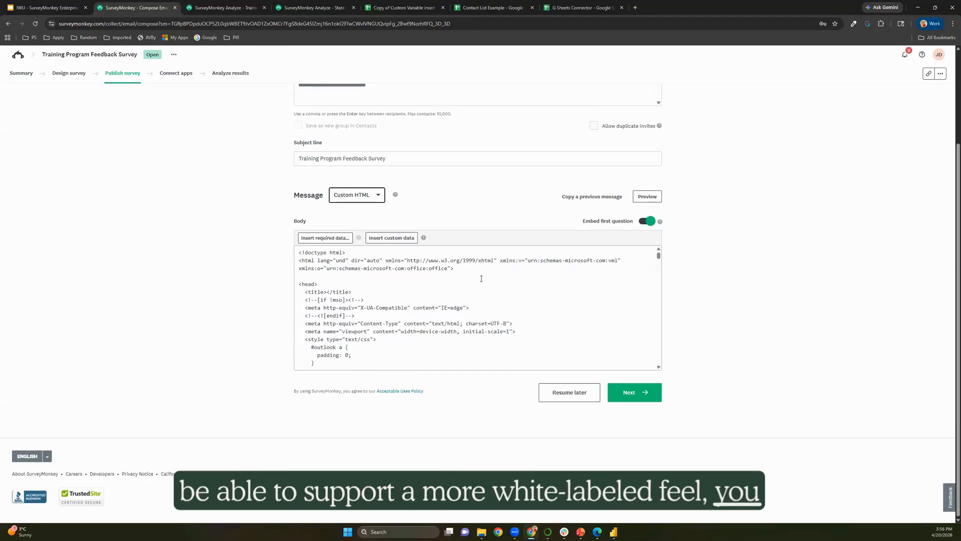
scroll(473, 301, down, 15)
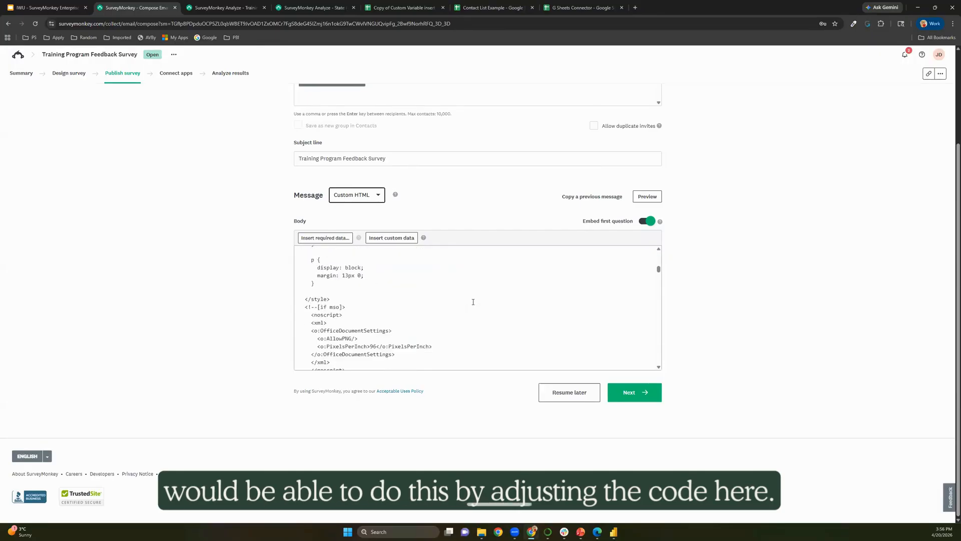
scroll(474, 302, down, 5)
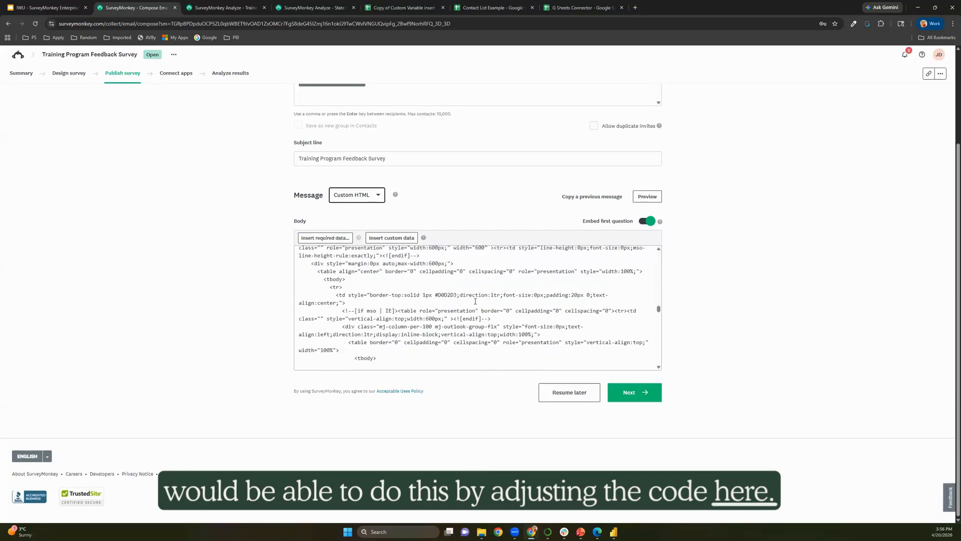
scroll(476, 301, down, 8)
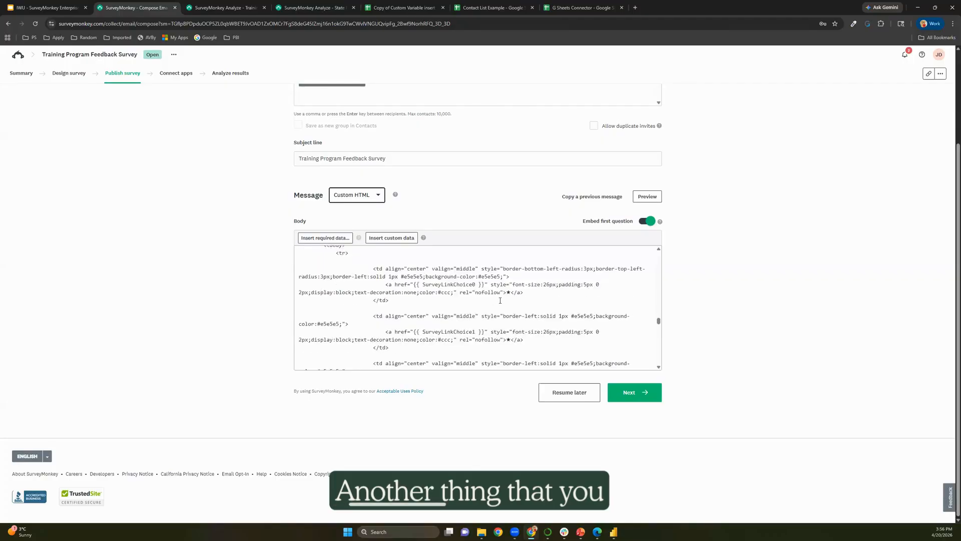
scroll(500, 300, down, 6)
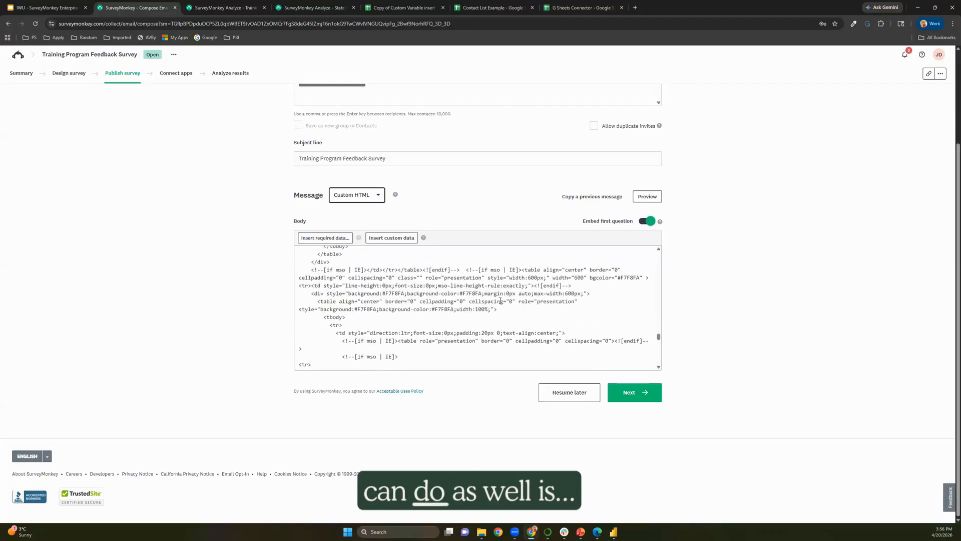
scroll(500, 300, up, 4)
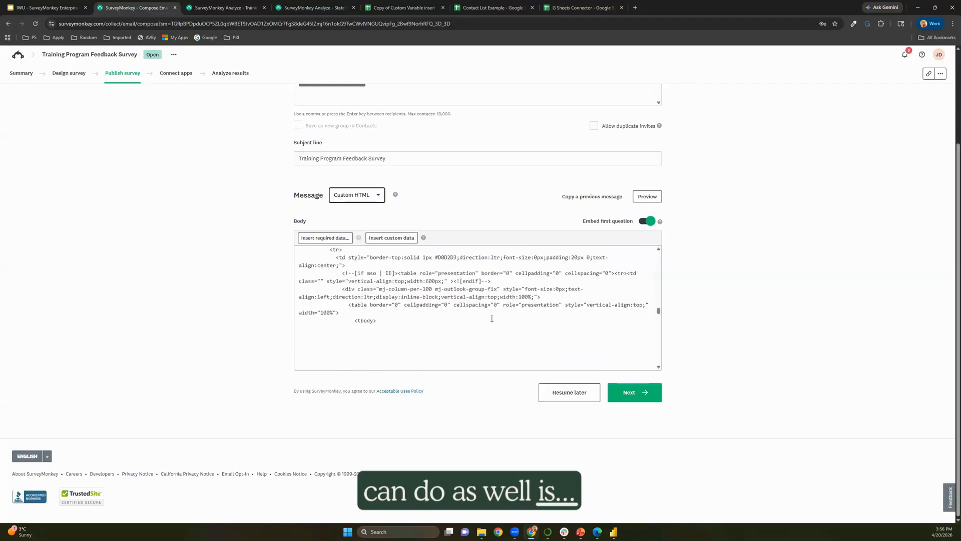
key(ctrl+f)
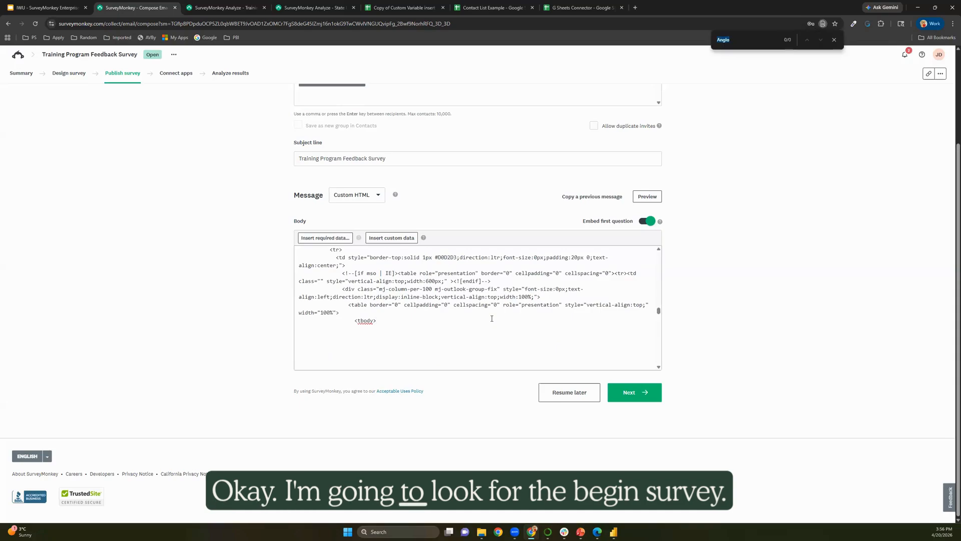
text(begin)
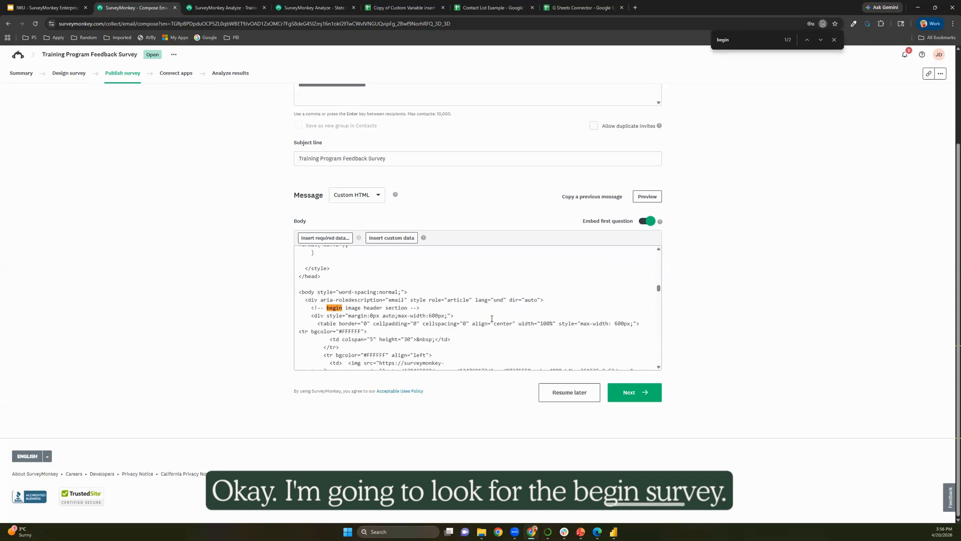
text( su)
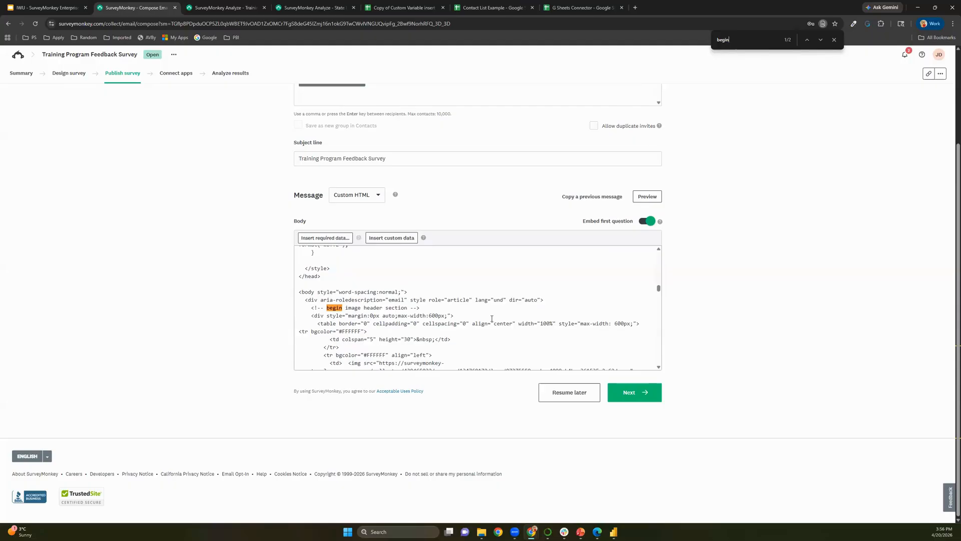
key(BackSpace)
key(BackSpace)
key(BackSpace)
key(BackSpace)
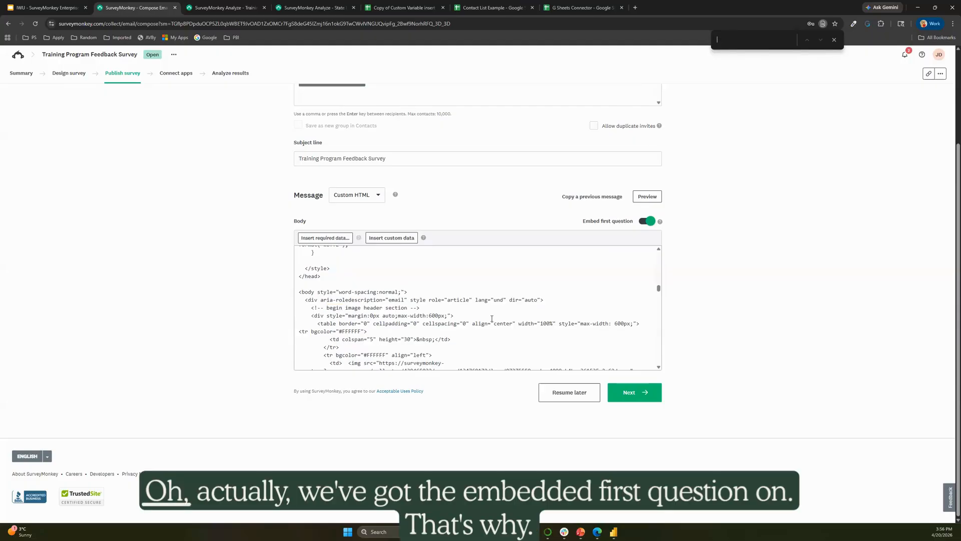
click(647, 220)
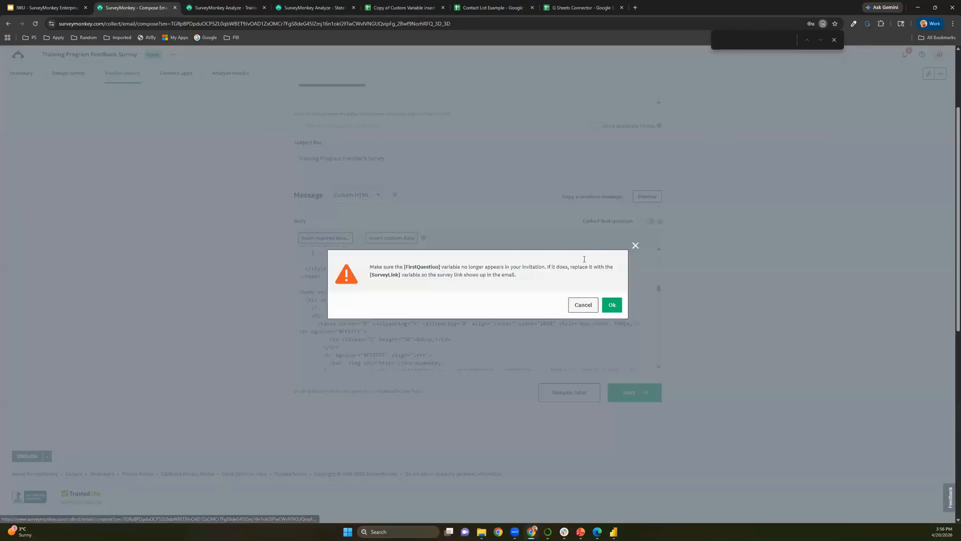
click(613, 305)
click(354, 196)
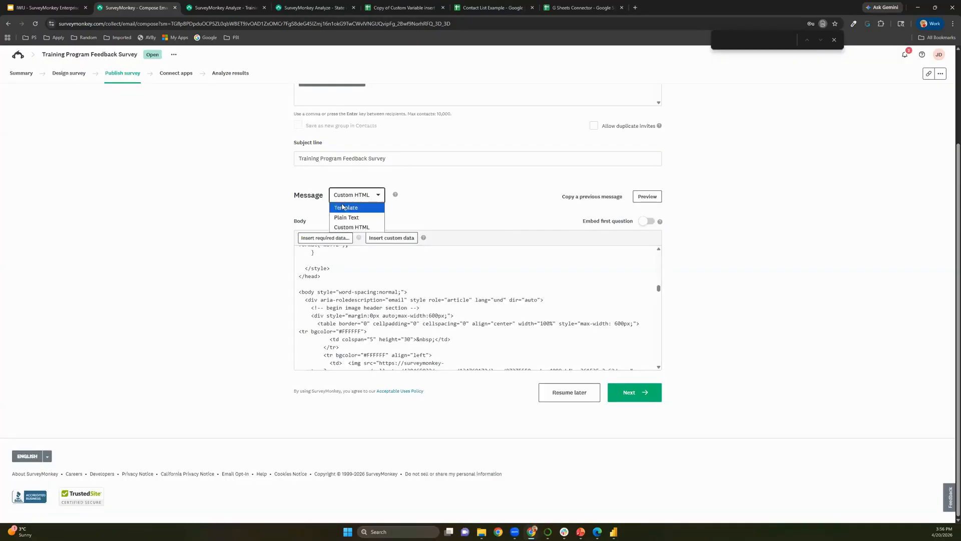
click(355, 208)
click(355, 195)
click(357, 226)
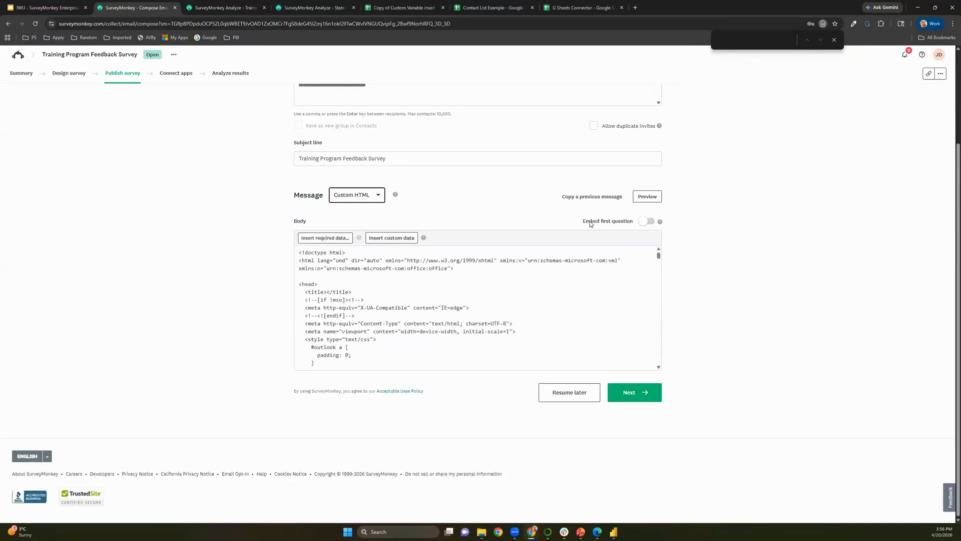
click(587, 281)
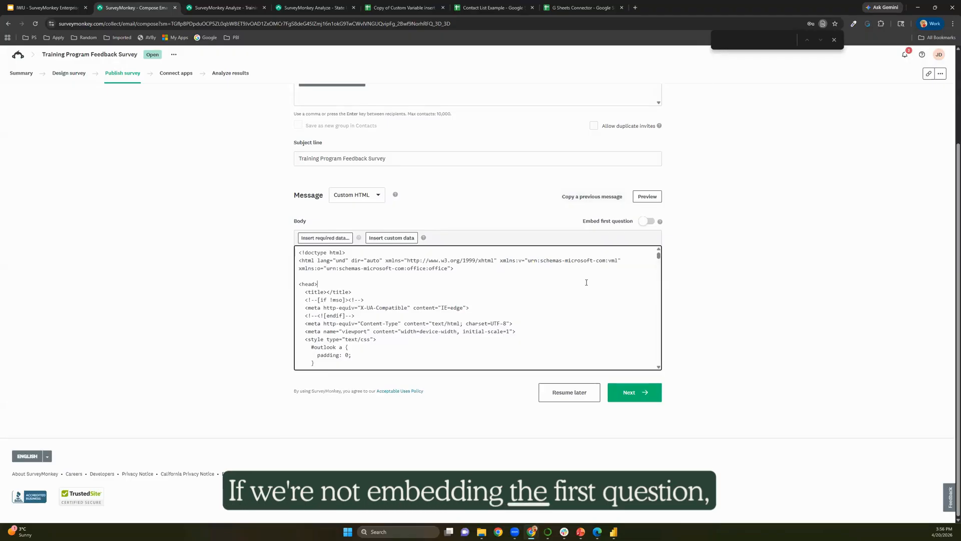
scroll(587, 282, down, 5)
scroll(587, 282, down, 15)
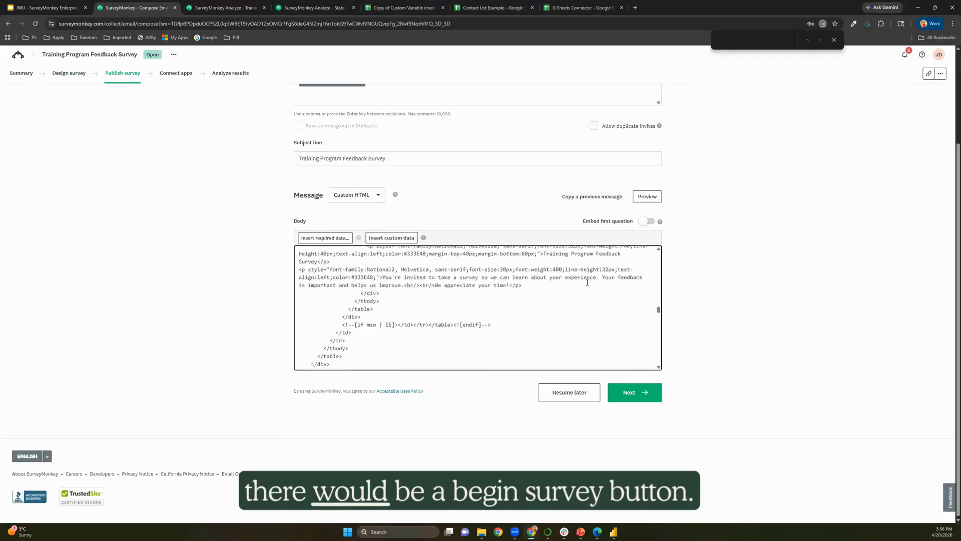
scroll(588, 282, down, 10)
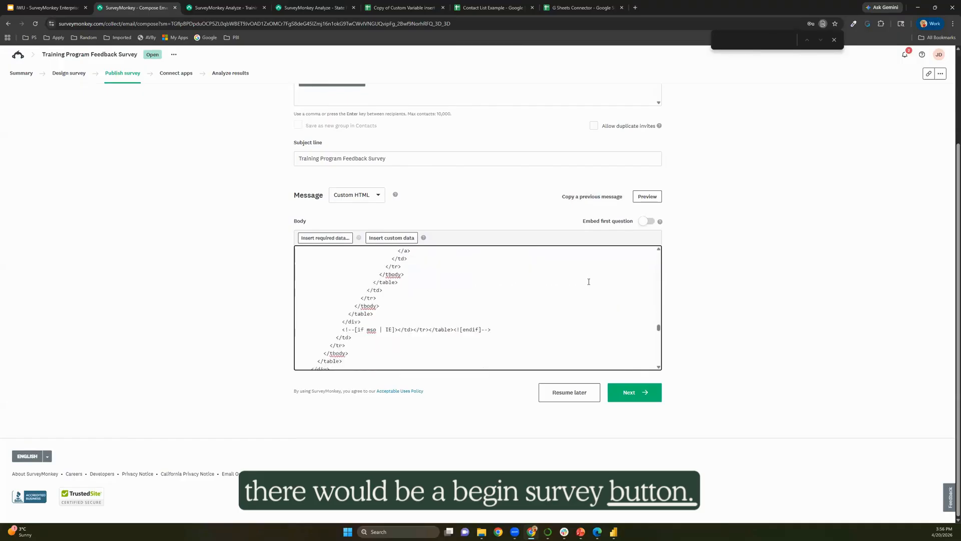
scroll(589, 281, down, 10)
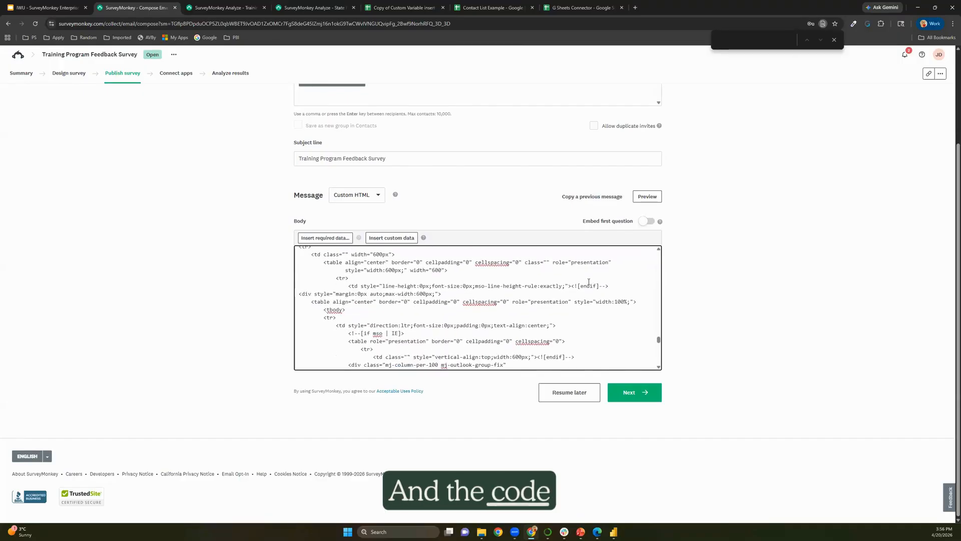
scroll(589, 281, down, 1)
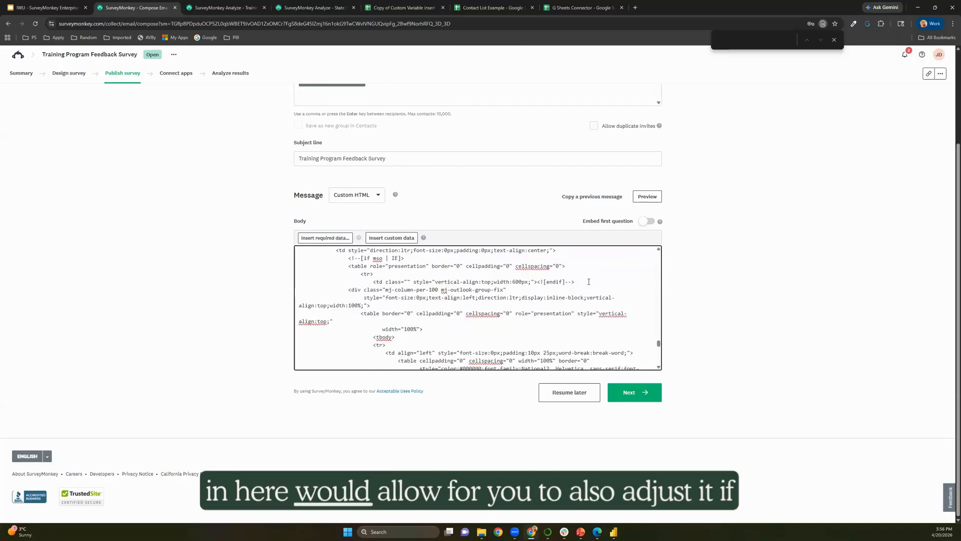
key(ctrl+f)
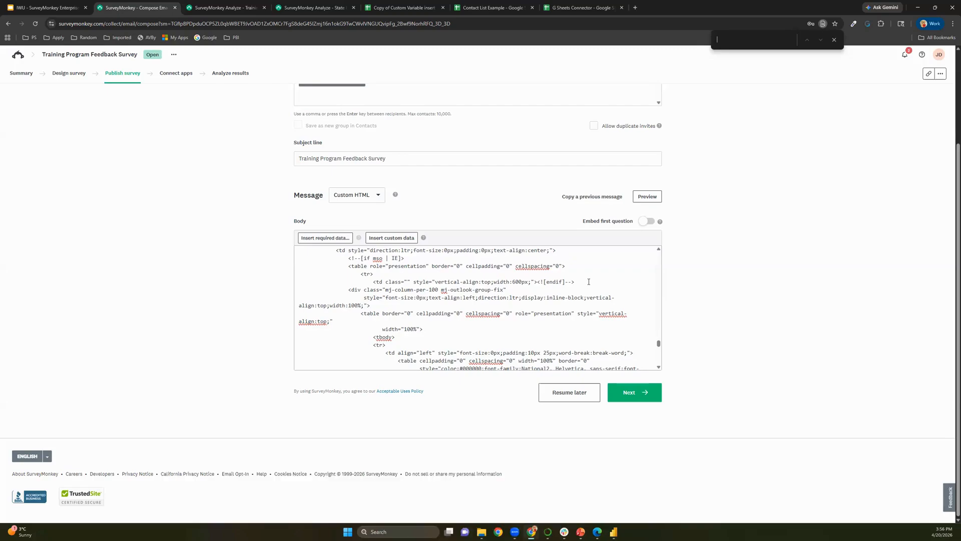
Find 'begin' and append ?lang=es after [SurveyLink] in the Begin survey button link.
text(gin)
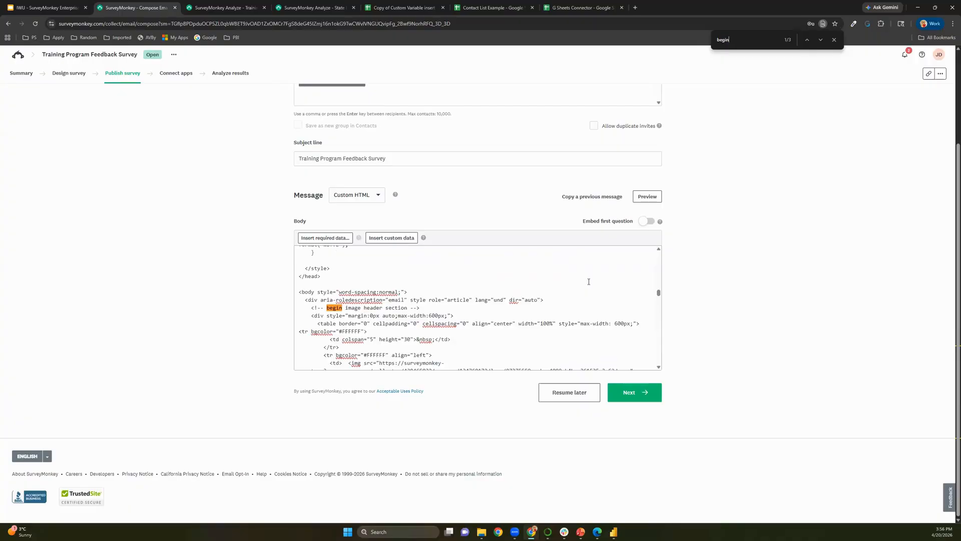
key(Return)
key(Return)
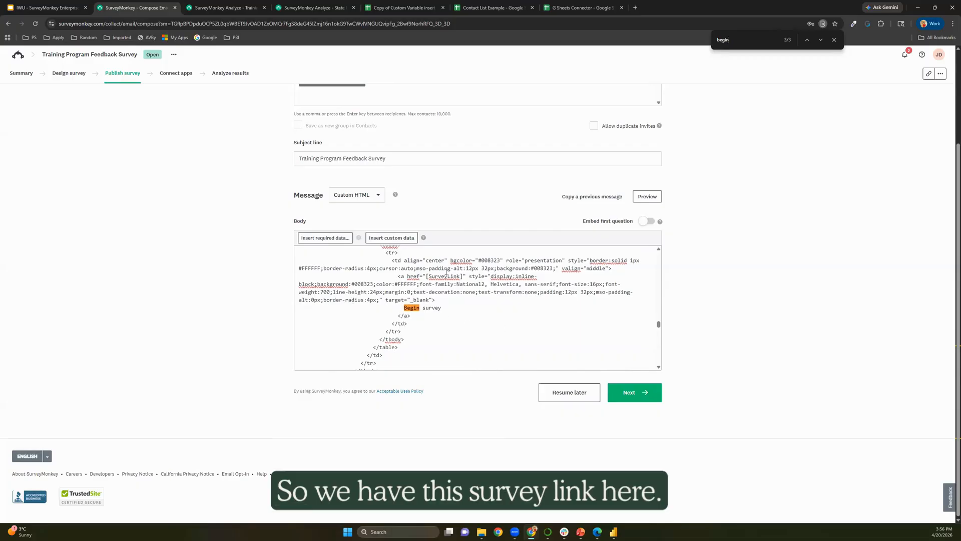
click(463, 276)
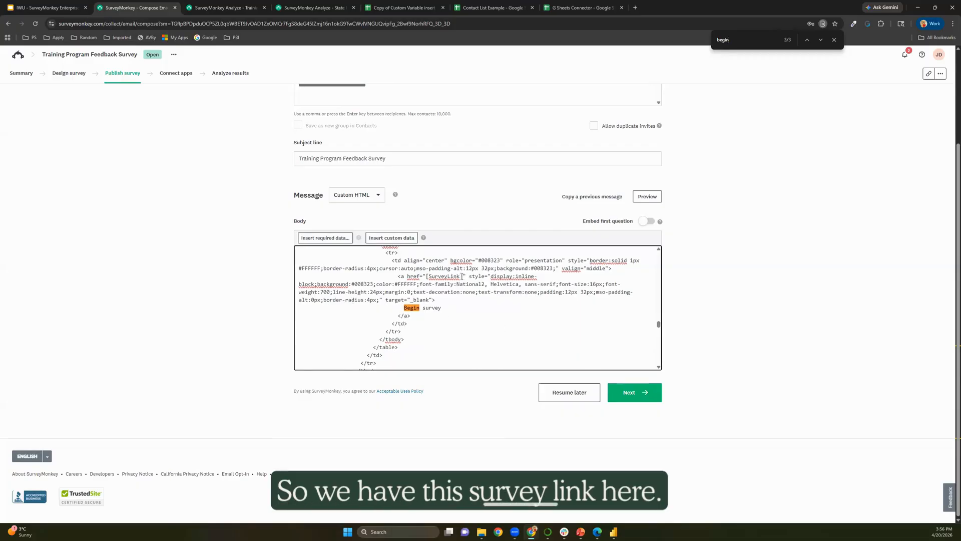
drag(463, 276, 437, 273)
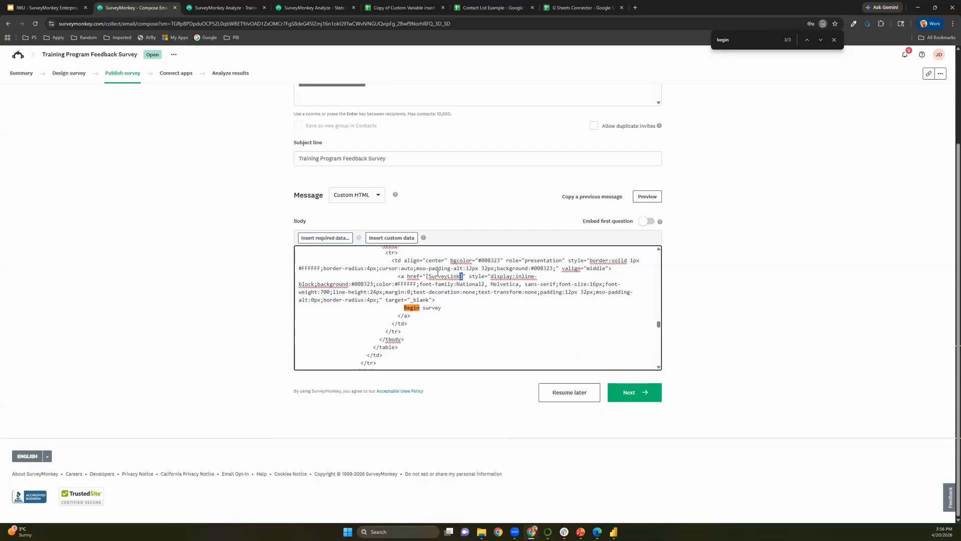
click(463, 277)
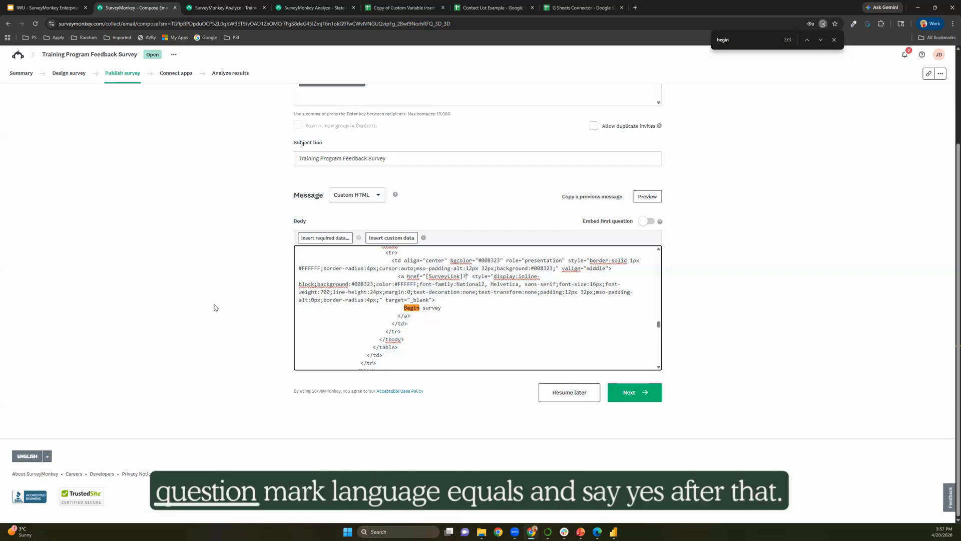
text(lang=)
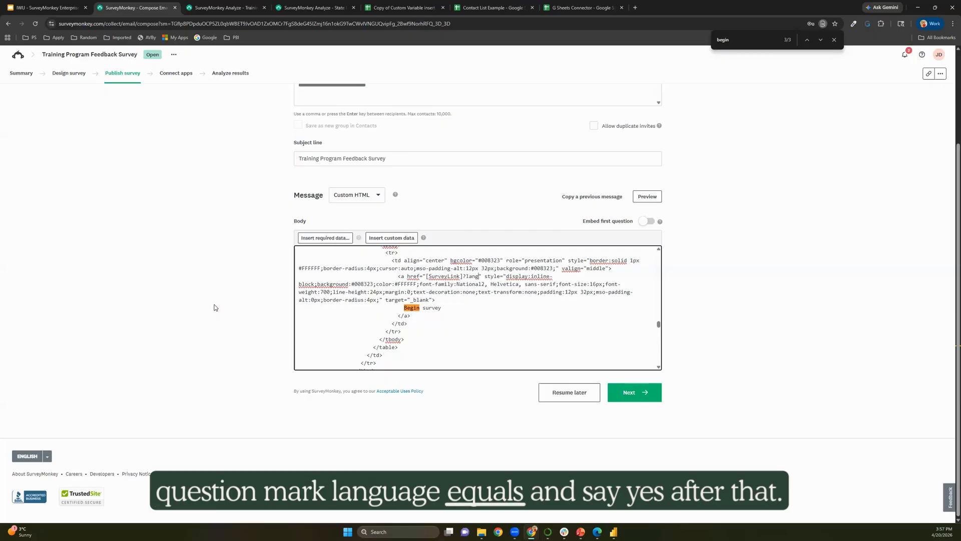
text(es)
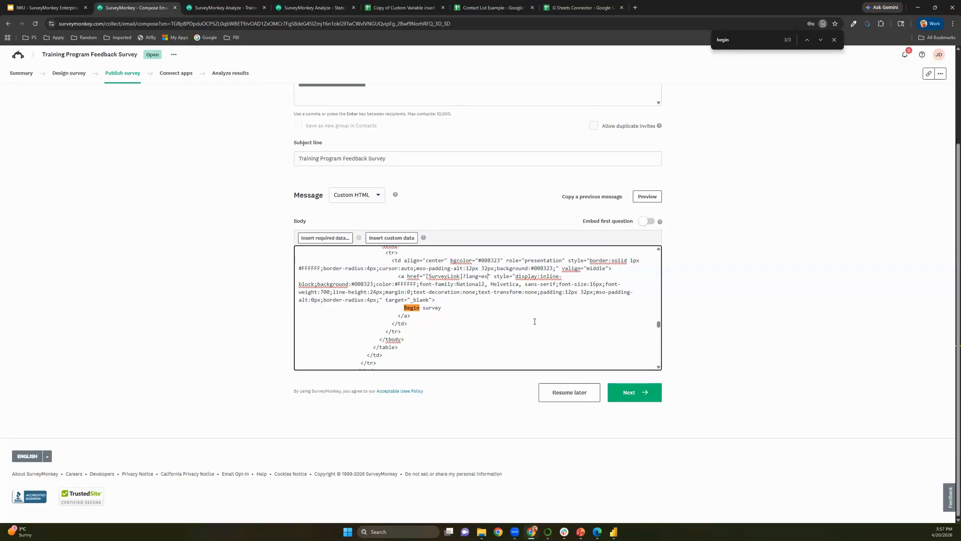
Set the message format to Template, tick Remove SurveyMonkey branding, and continue to review options.
click(358, 194)
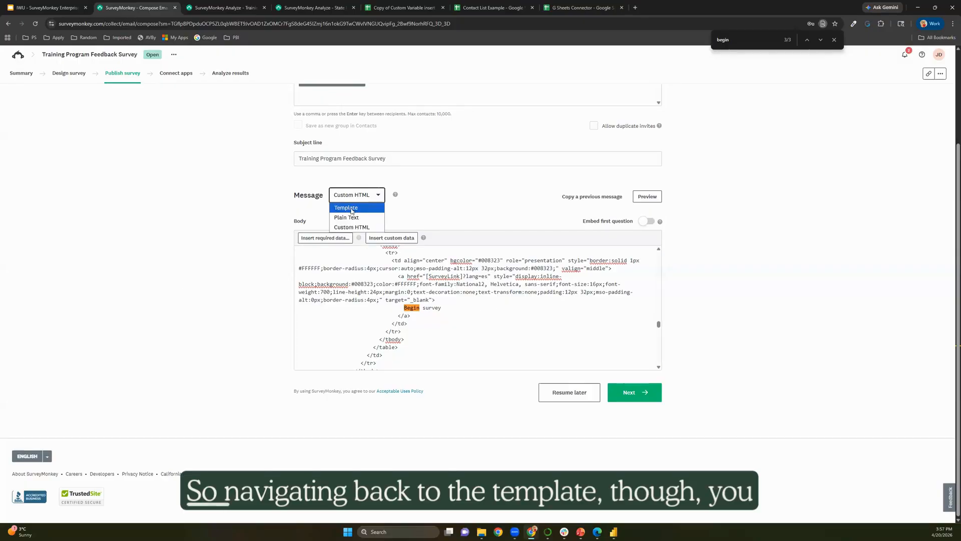
click(370, 205)
scroll(715, 355, down, 2)
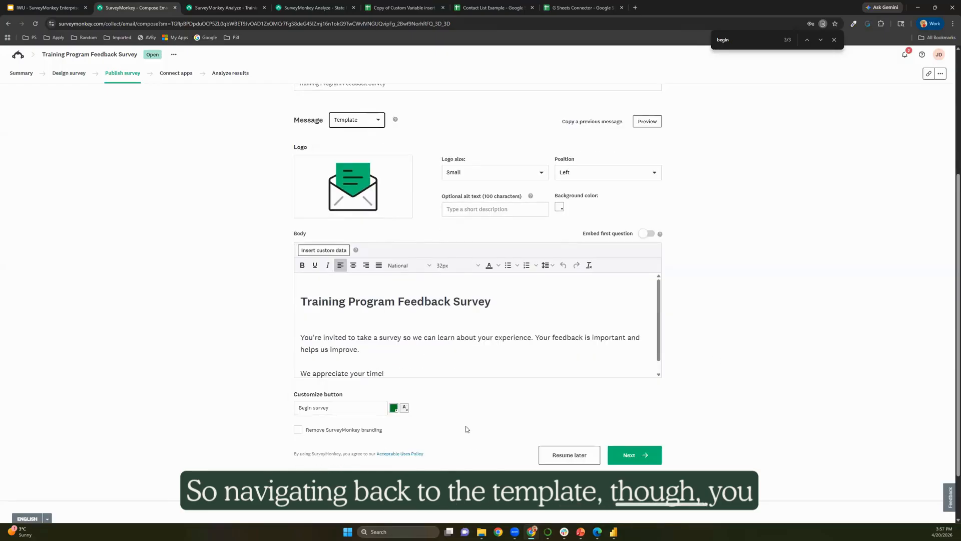
click(299, 431)
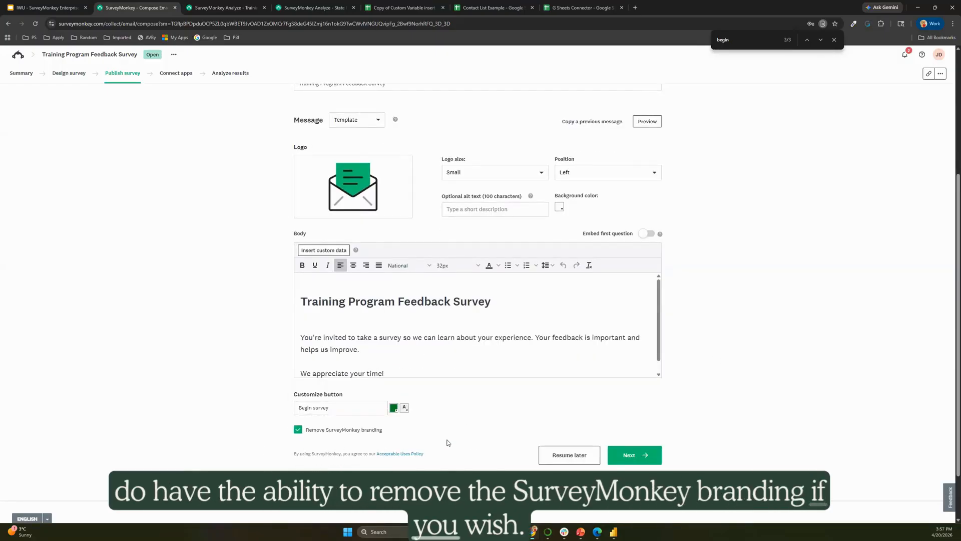
click(632, 455)
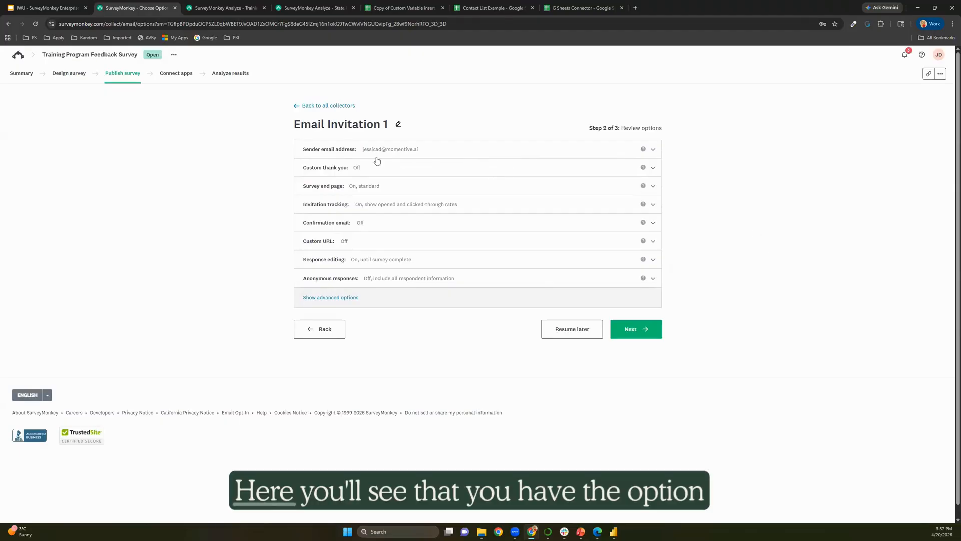
Leave the sender address unchanged and set Anonymous responses to 'On, only exclude personal information'.
click(438, 154)
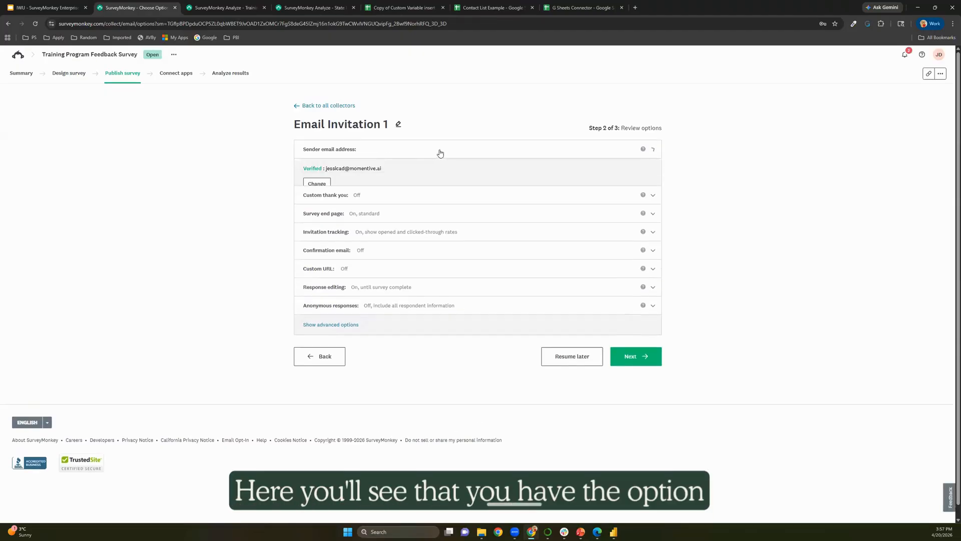
click(316, 185)
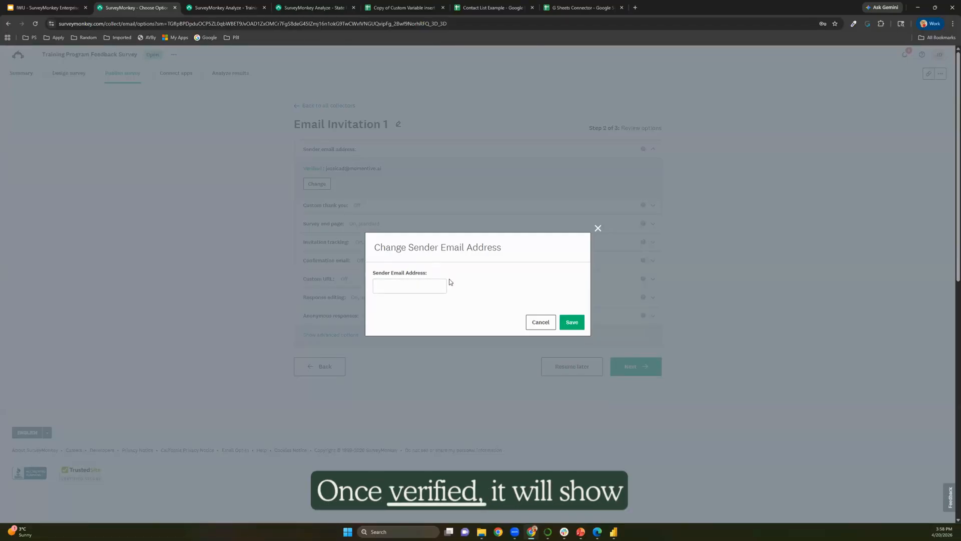
click(598, 228)
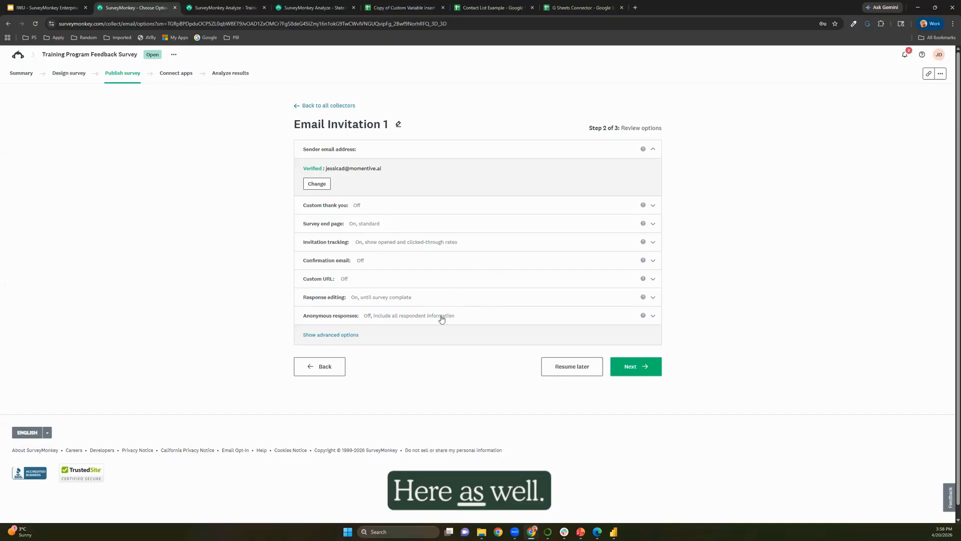
click(403, 320)
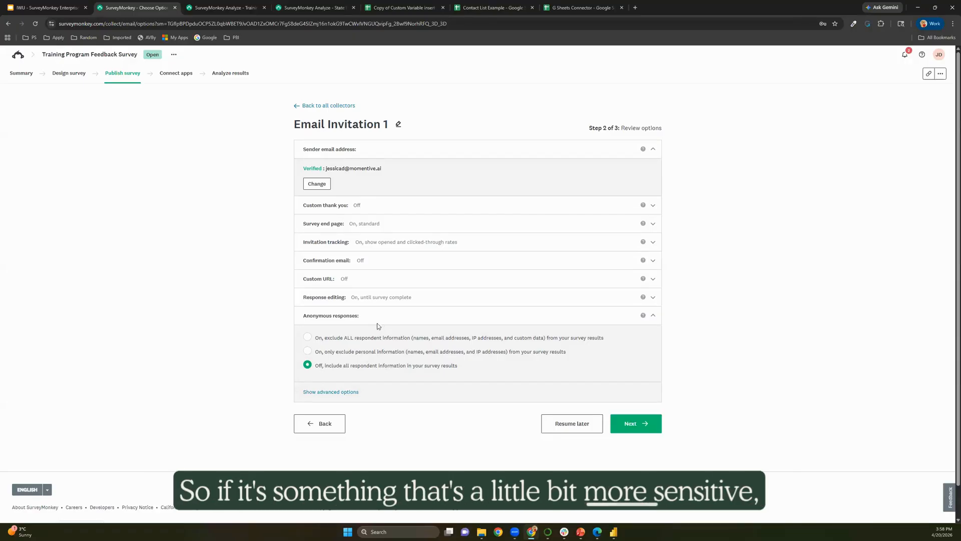
click(355, 353)
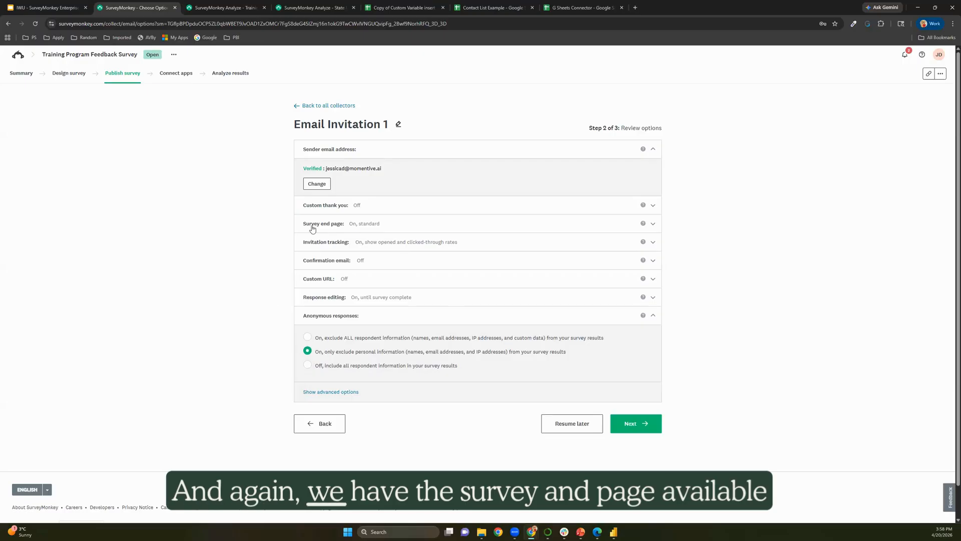
Review the survey end page, show advanced options, and check Password protection is Off.
click(369, 225)
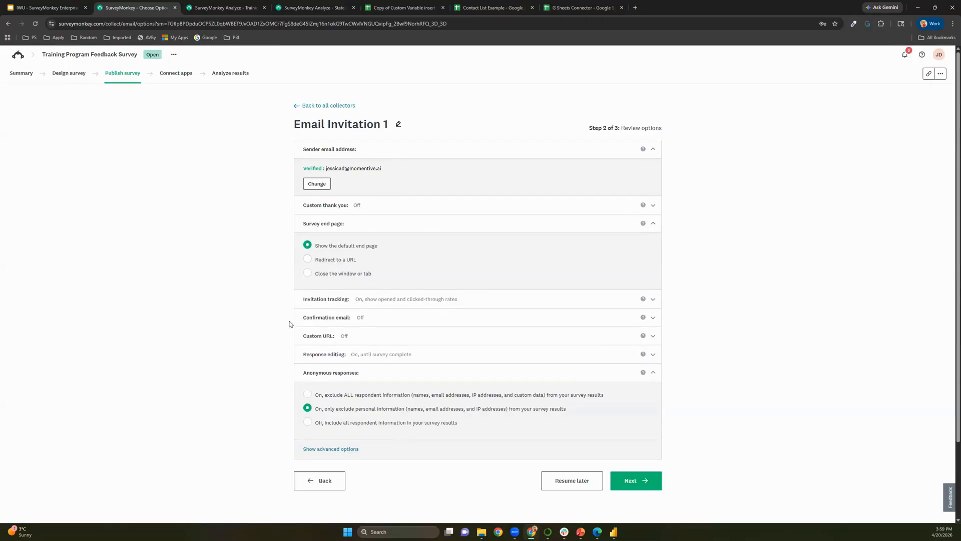
scroll(295, 396, down, 1)
click(320, 410)
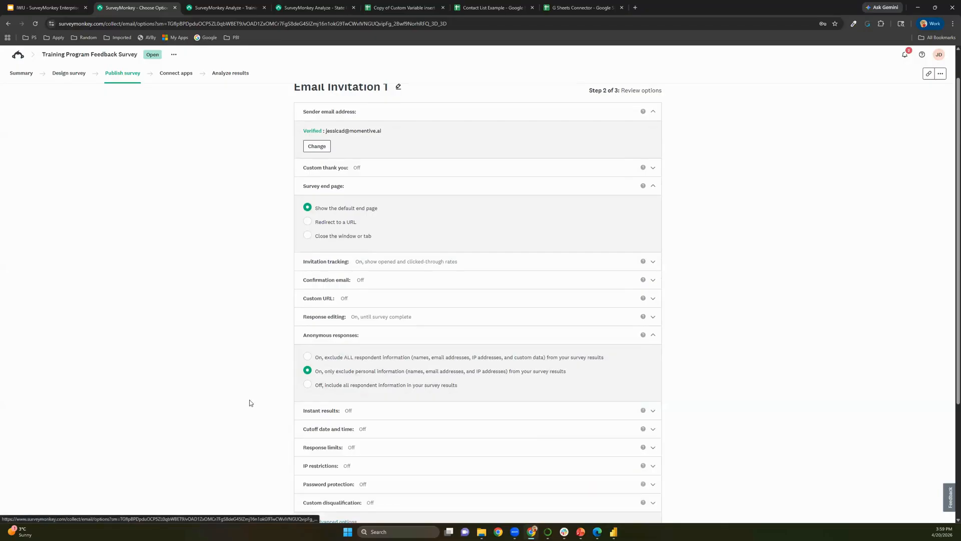
scroll(252, 392, down, 1)
scroll(254, 388, down, 1)
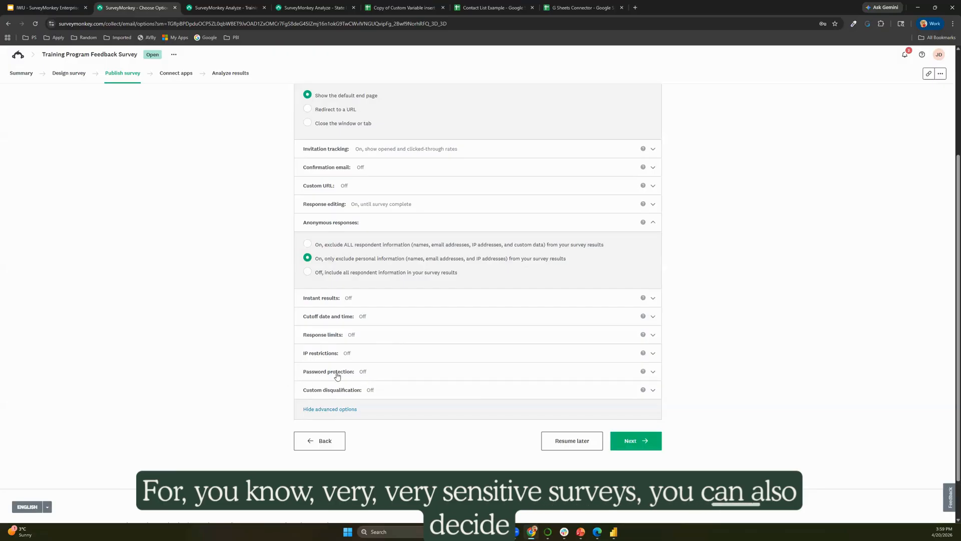
click(374, 376)
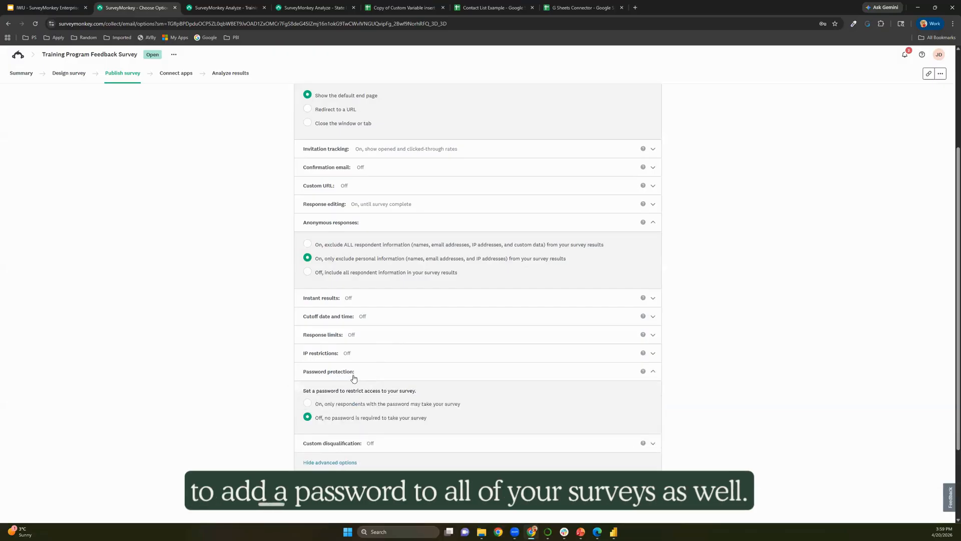
Collapse Password protection and choose Send now on the Schedule step for the 3 recipients.
click(652, 371)
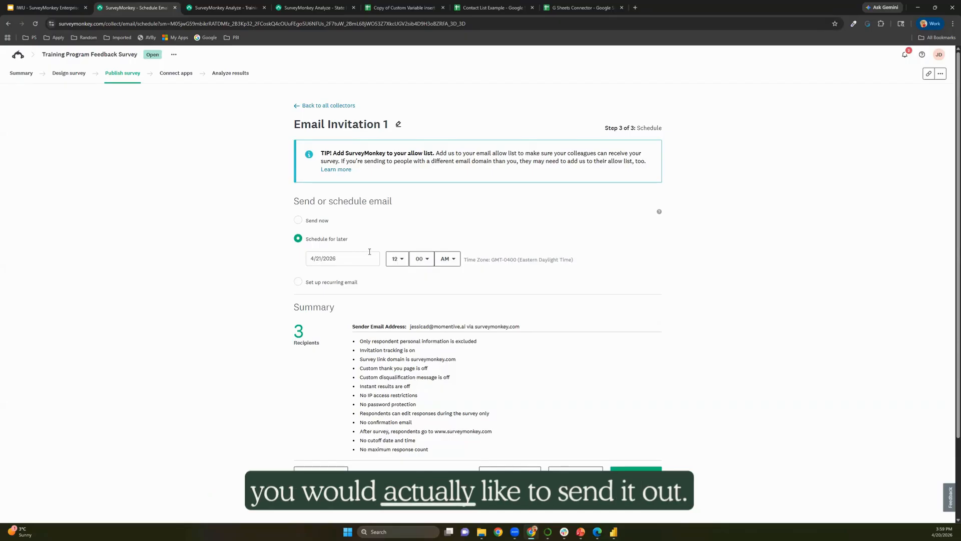
drag(464, 260, 572, 260)
click(575, 261)
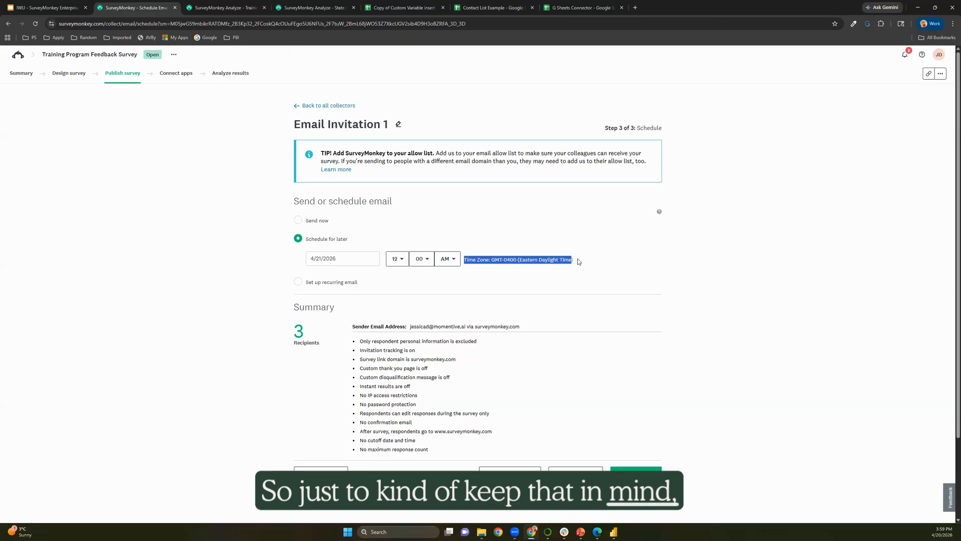
click(579, 261)
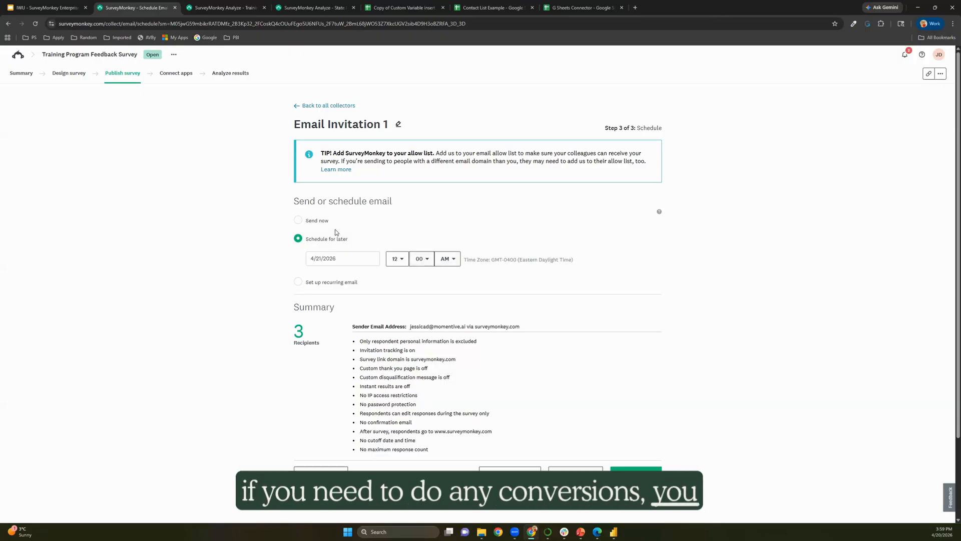
click(299, 220)
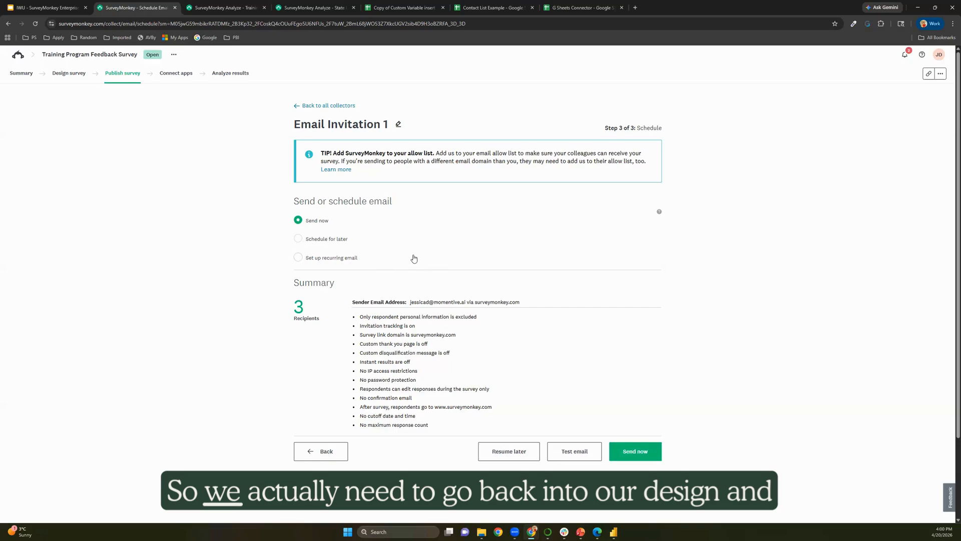
Return to Design survey and bring up Page logic > Advanced branching logic for P1.
click(71, 76)
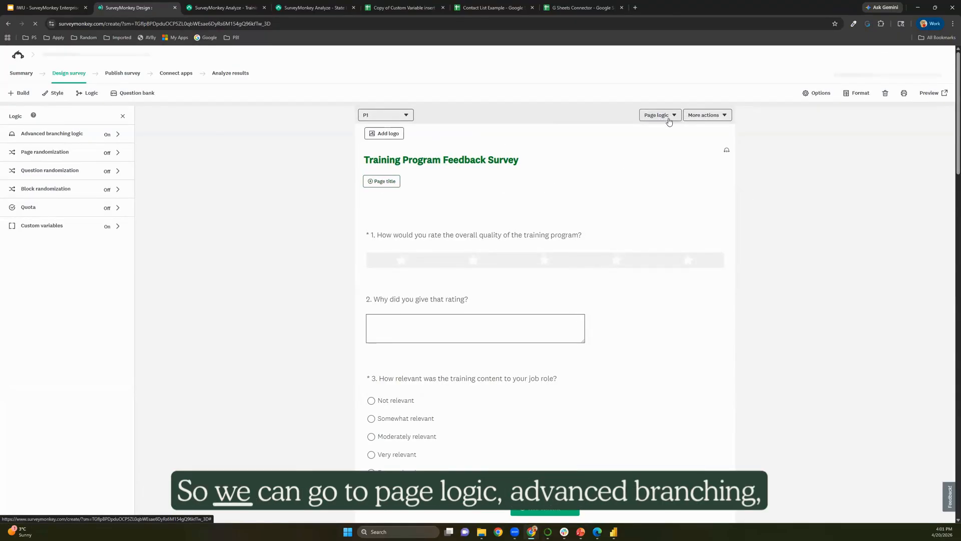
click(669, 119)
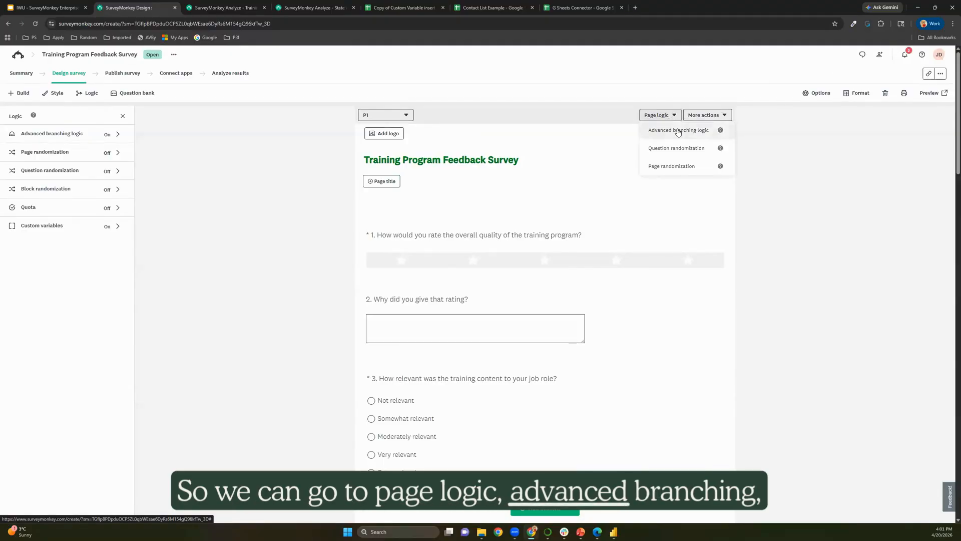
click(678, 130)
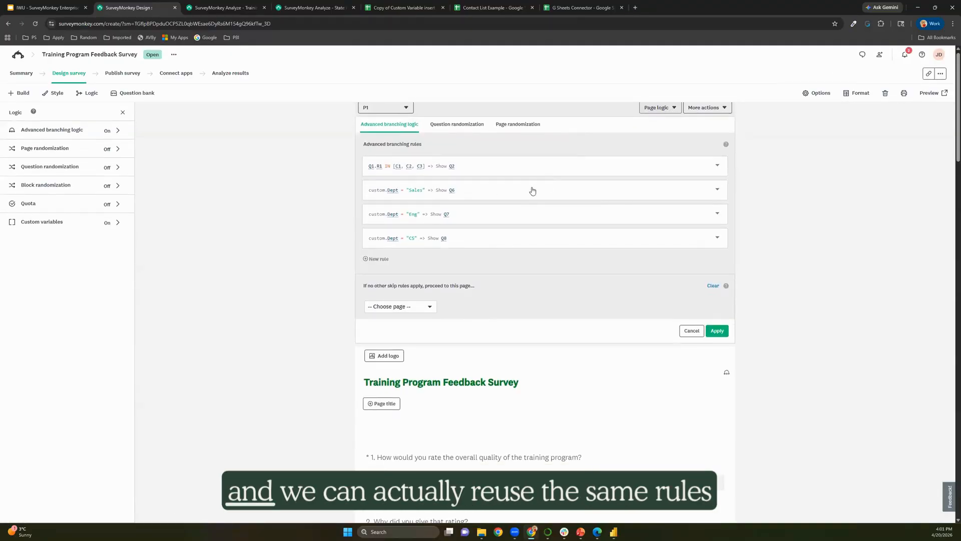
Add an OR condition to the Sales rule: Contact data Dept is exactly Sales.
click(496, 193)
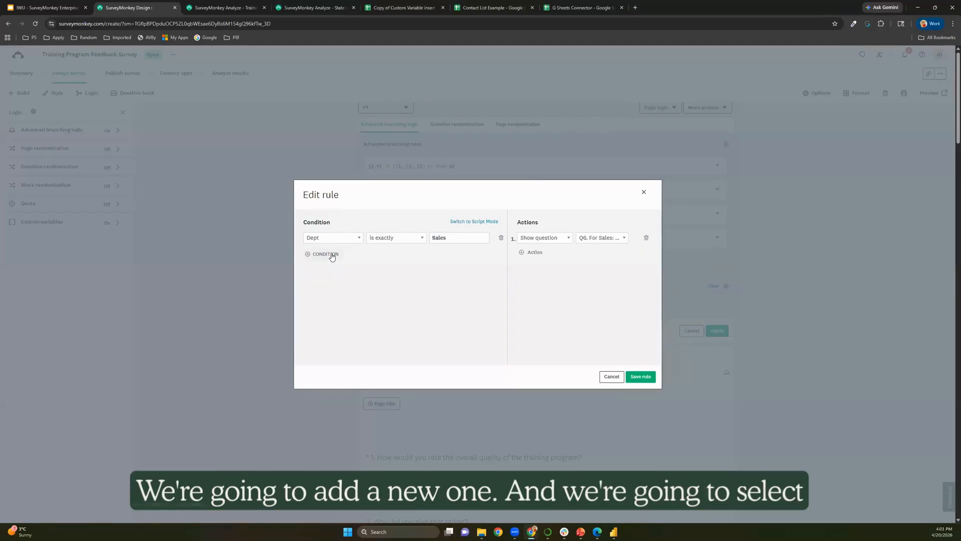
click(331, 256)
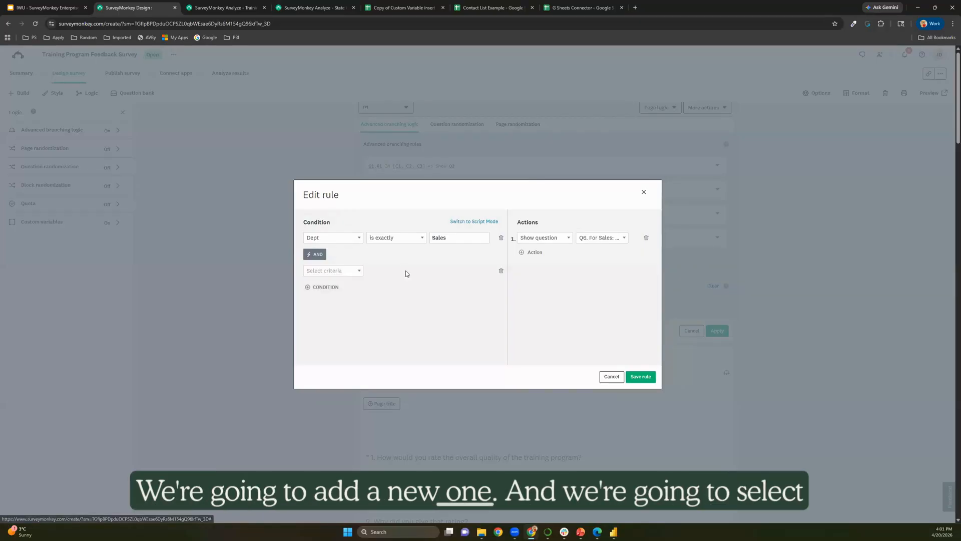
click(317, 256)
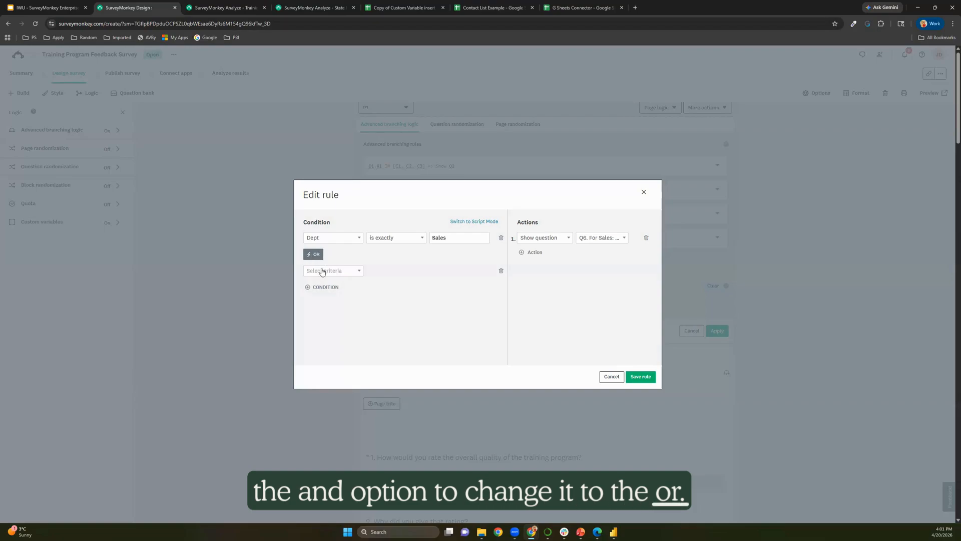
click(334, 271)
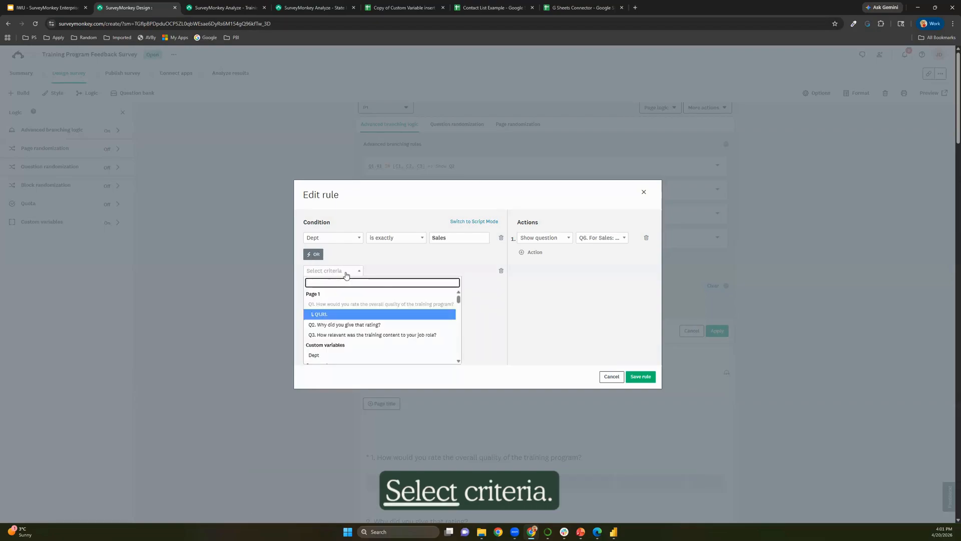
scroll(362, 307, down, 1)
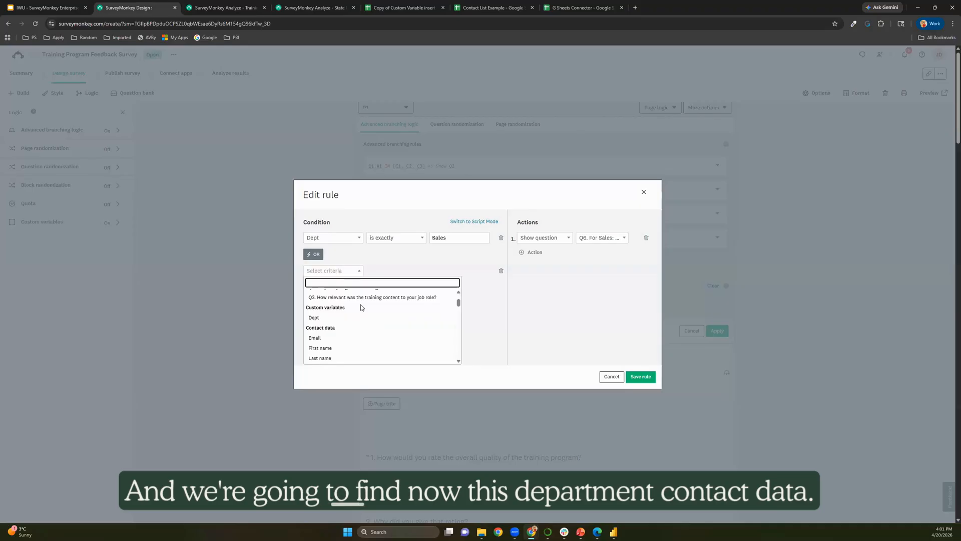
scroll(362, 307, down, 1)
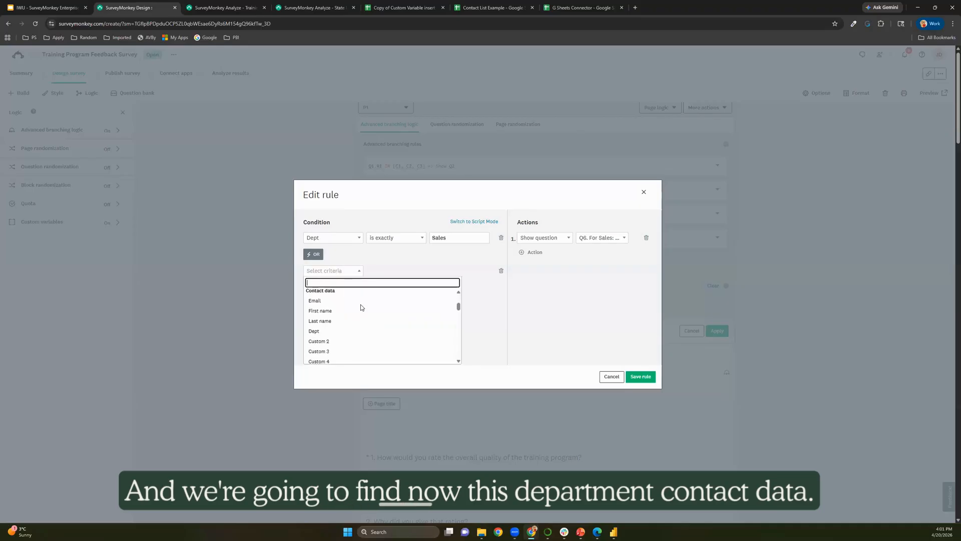
click(318, 331)
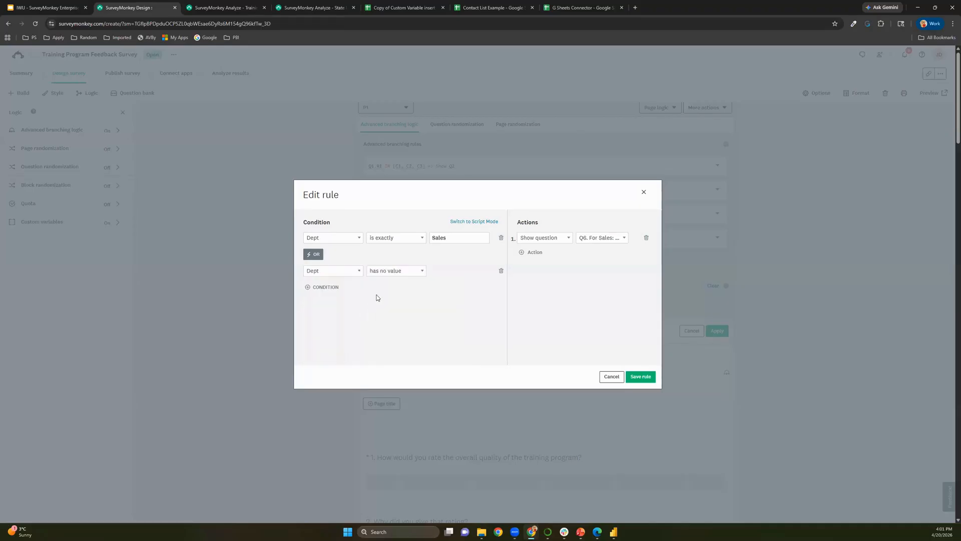
click(394, 272)
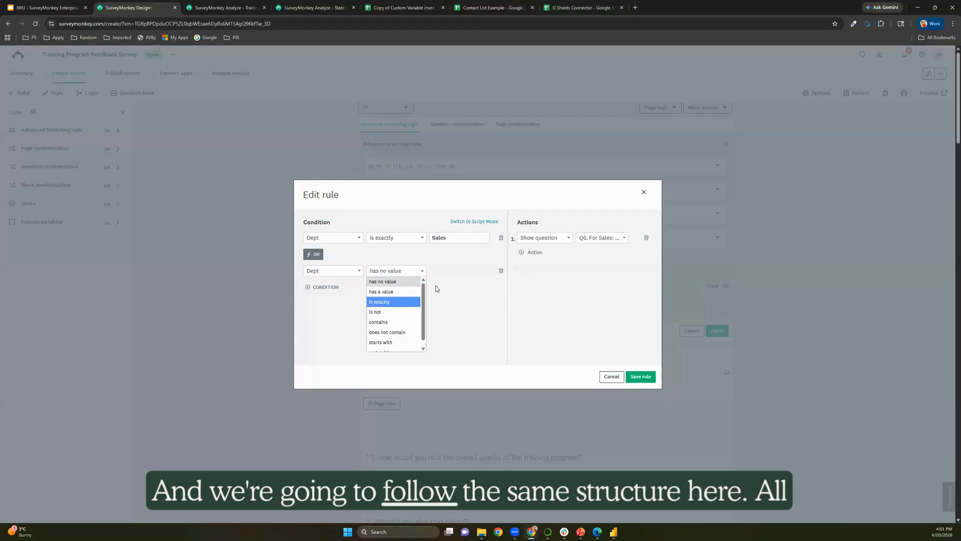
click(396, 302)
click(453, 273)
text(Sales)
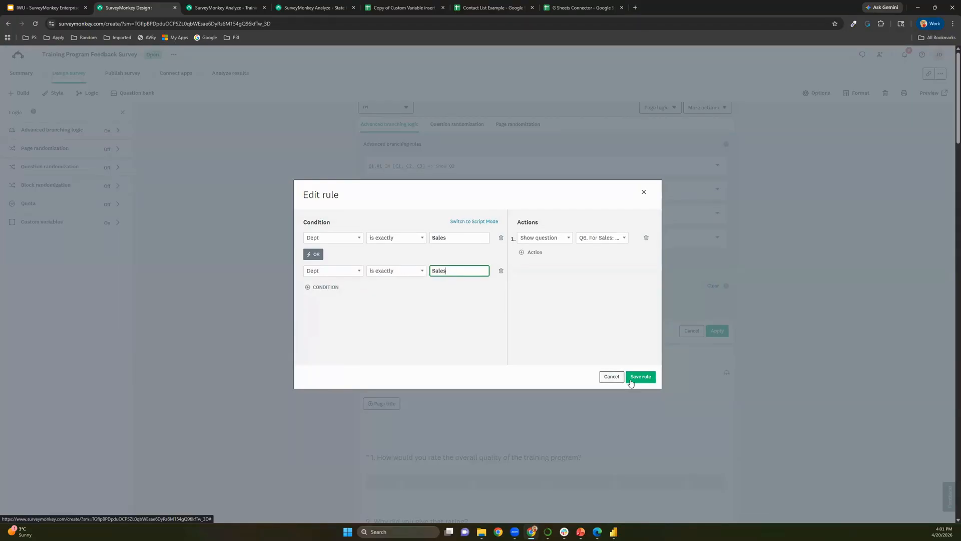
click(640, 376)
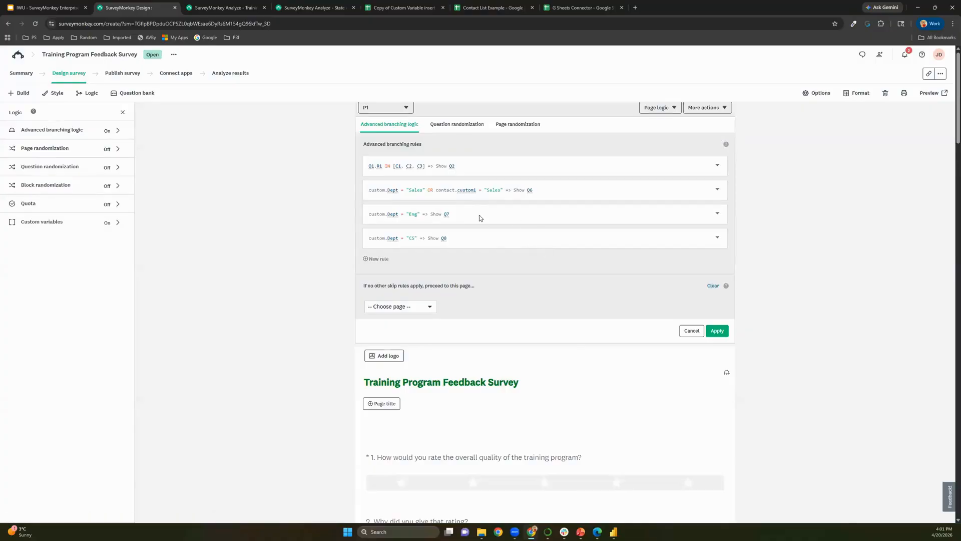
Add an OR condition to the Eng rule matching Contact data Dept exactly.
click(479, 215)
click(322, 254)
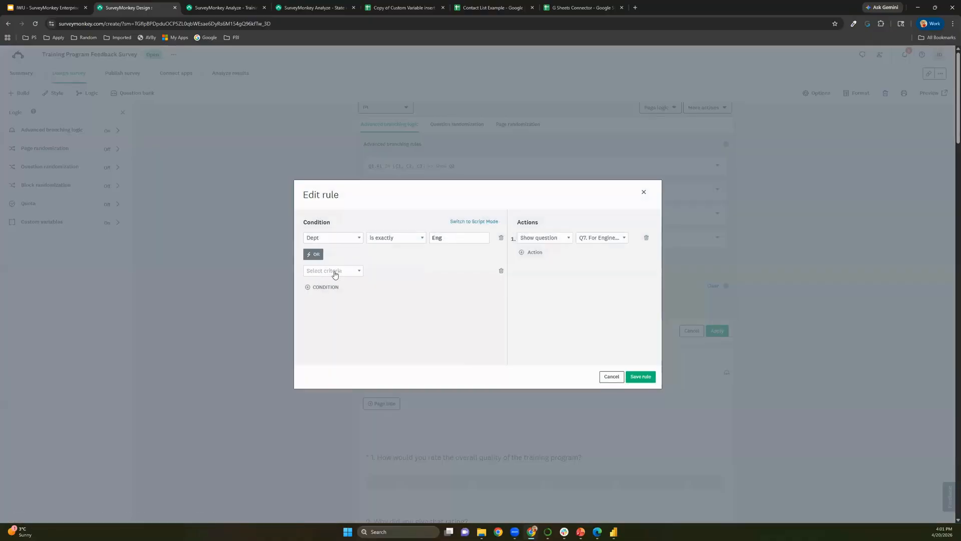
click(335, 270)
scroll(335, 331, down, 4)
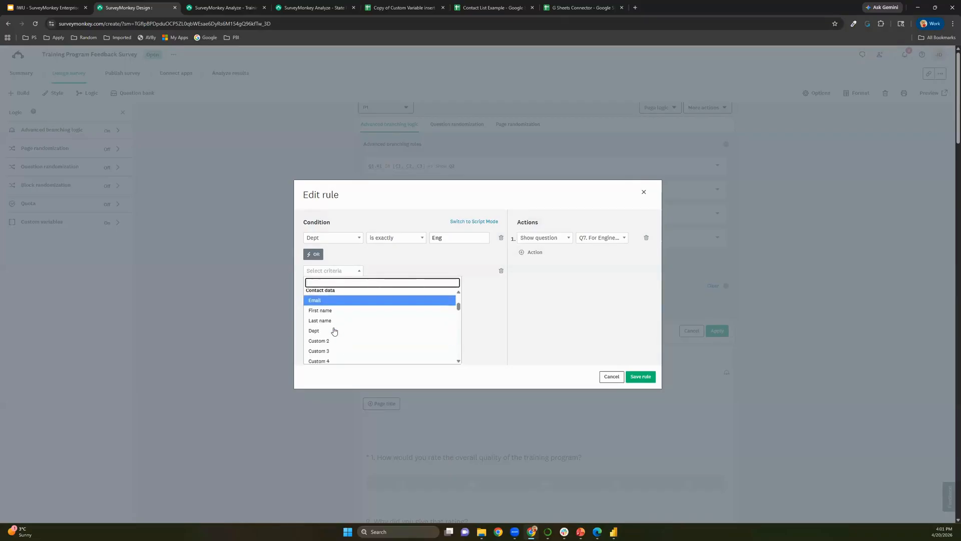
click(334, 330)
click(392, 271)
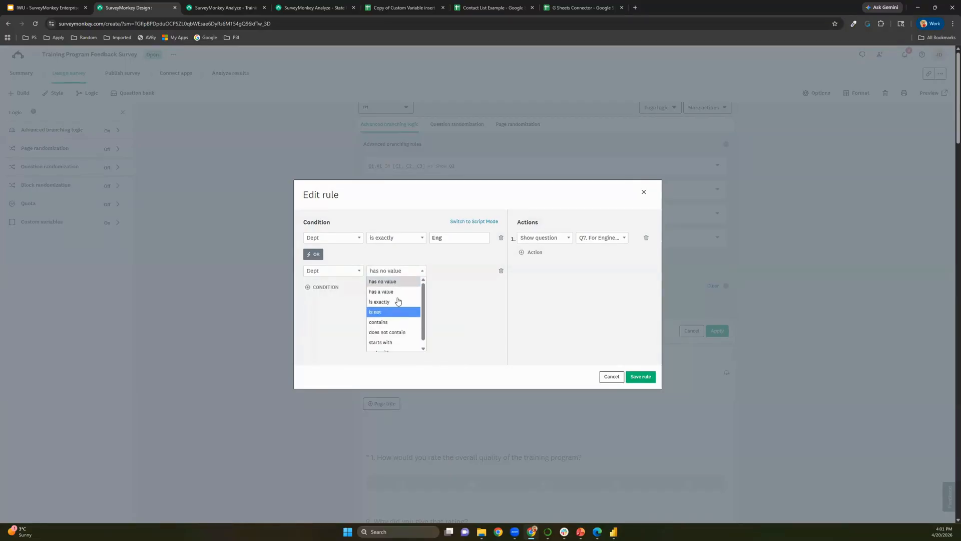
click(398, 301)
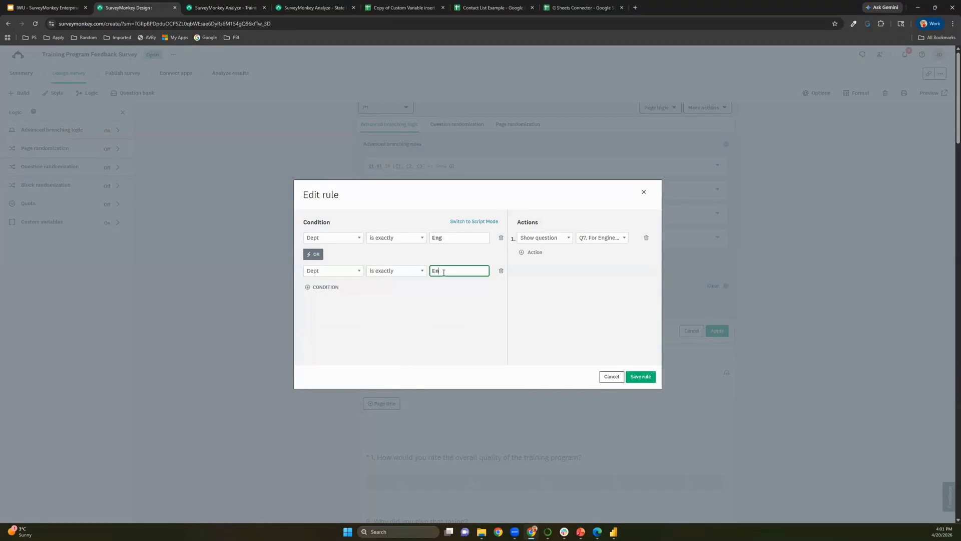
click(639, 376)
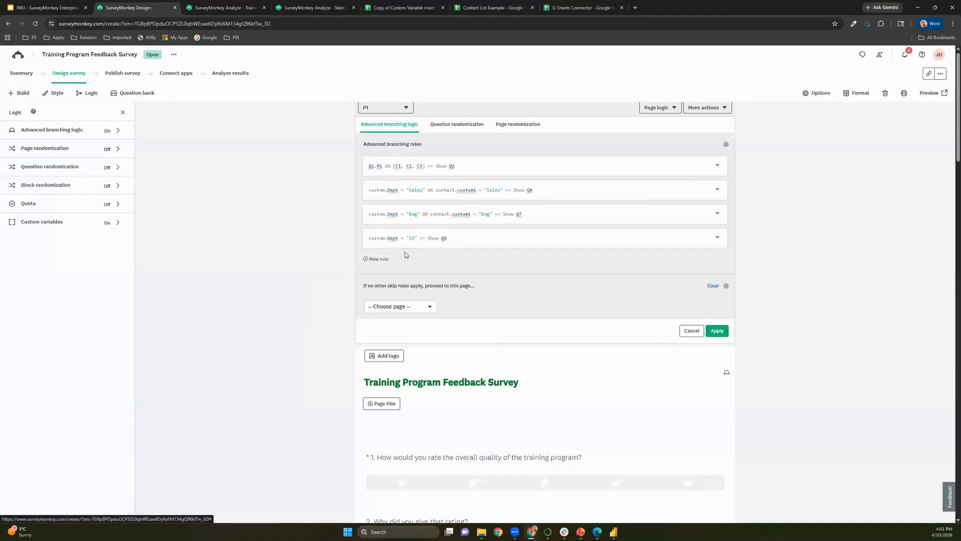
Add an OR condition to the CS rule matching Contact data Dept exactly.
click(460, 247)
click(321, 255)
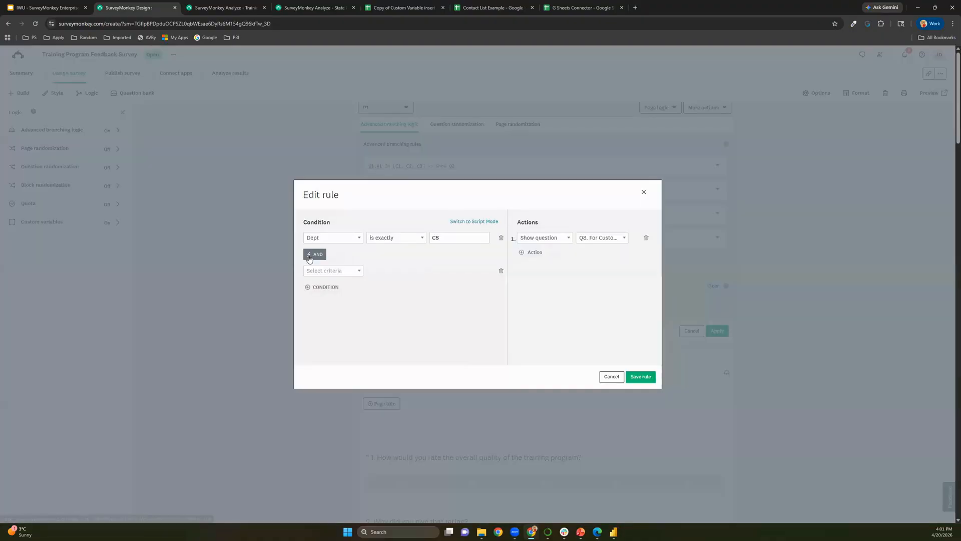
click(328, 271)
scroll(345, 320, down, 3)
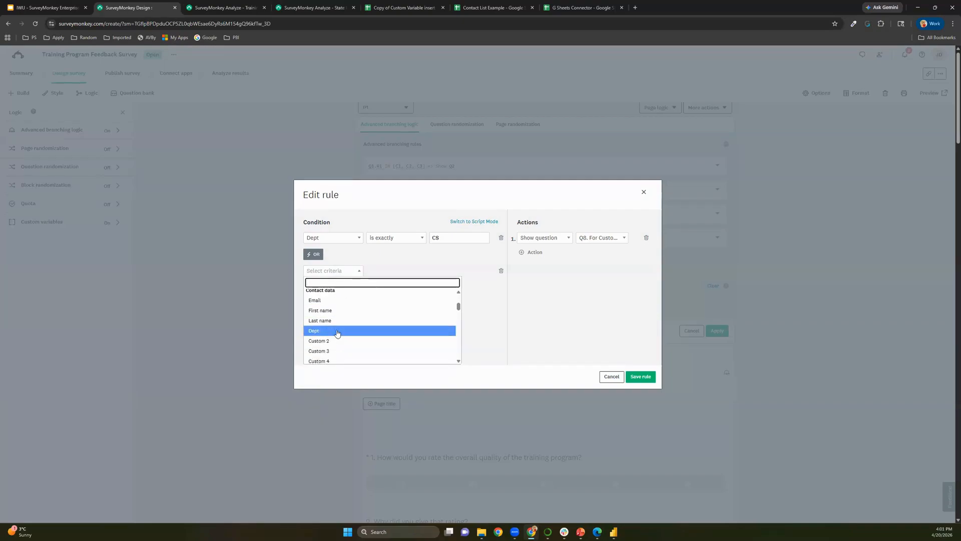
click(337, 333)
click(383, 270)
click(396, 302)
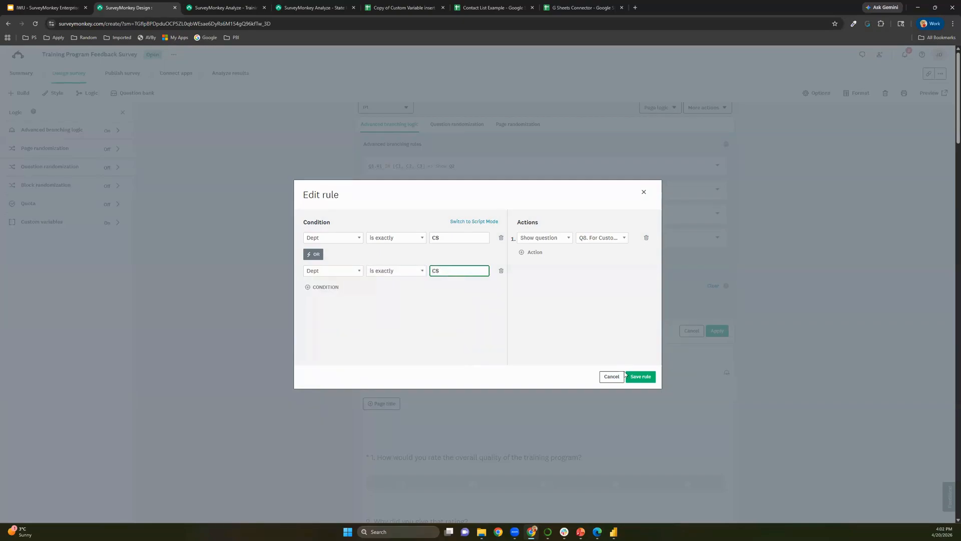
click(633, 378)
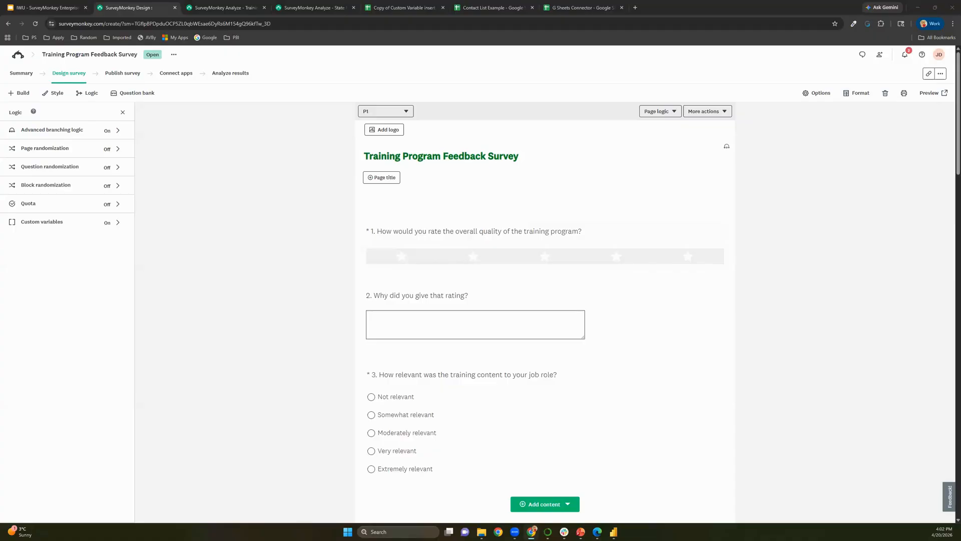
Switch to the Gmail invitation popout, then enlarge it and move it higher on screen.
key(alt+Tab)
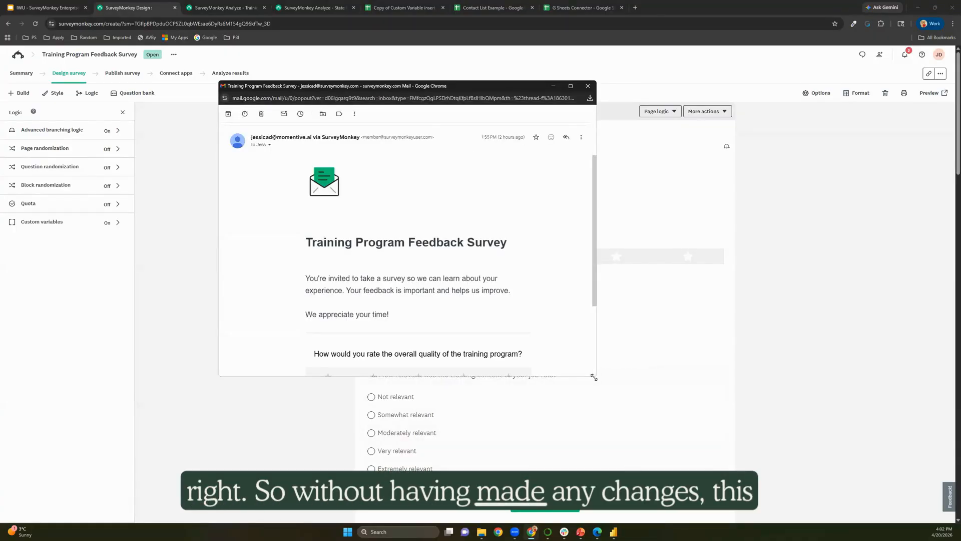
drag(594, 377, 864, 495)
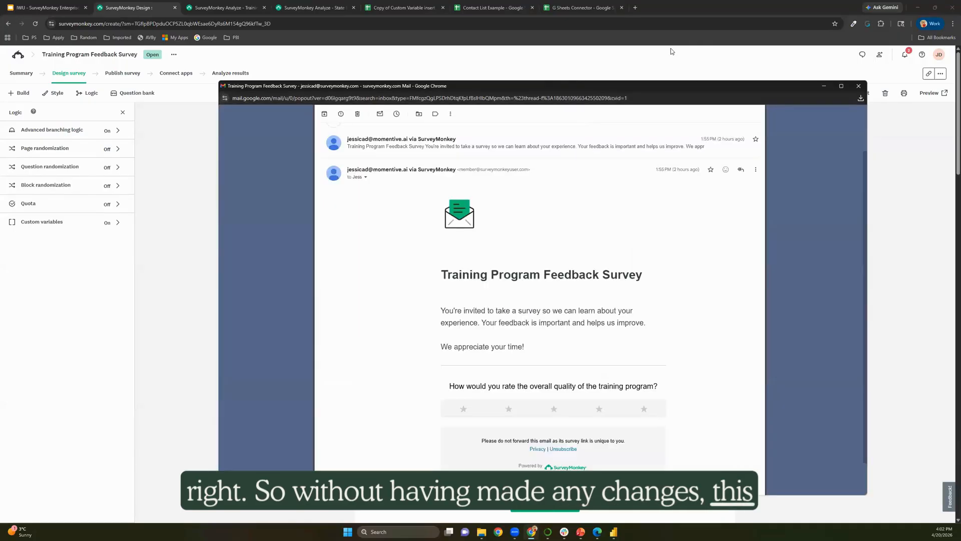
drag(679, 84, 682, 57)
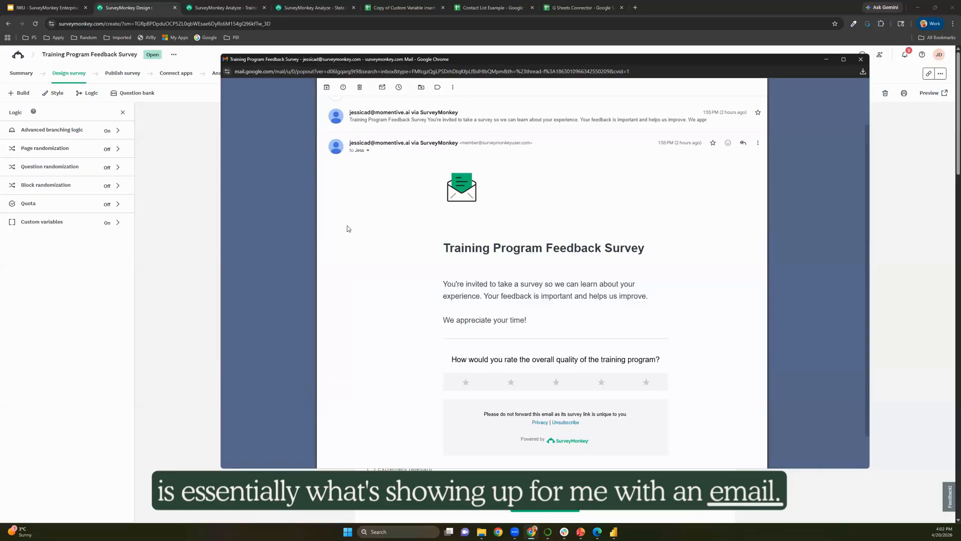
Check the sender line, then give the rating question four stars to open the survey.
triple_click(400, 144)
drag(400, 144, 401, 142)
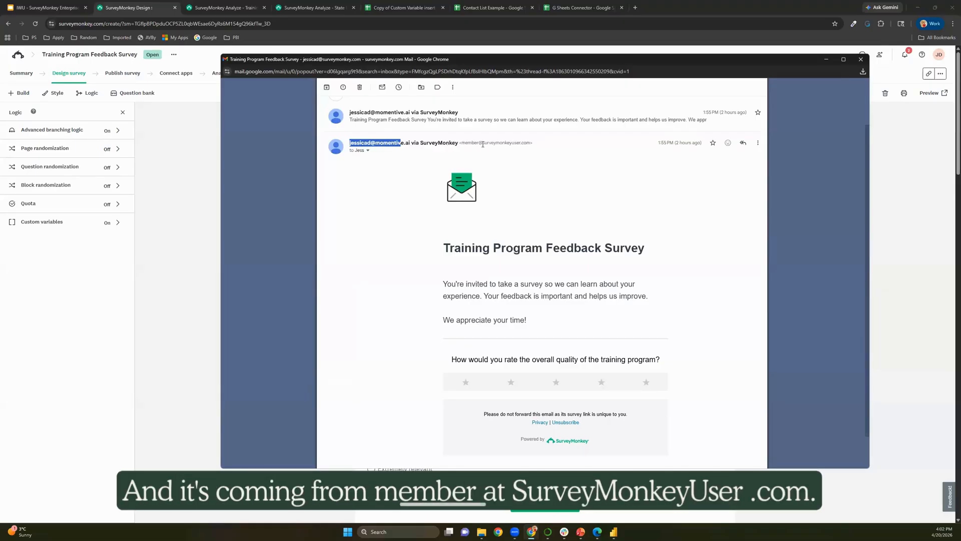
click(418, 171)
scroll(507, 249, down, 1)
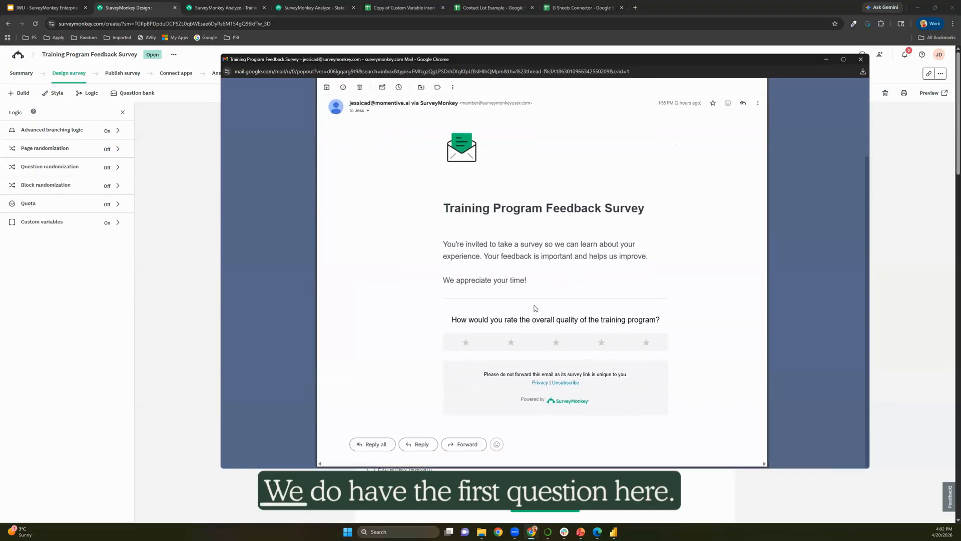
click(603, 345)
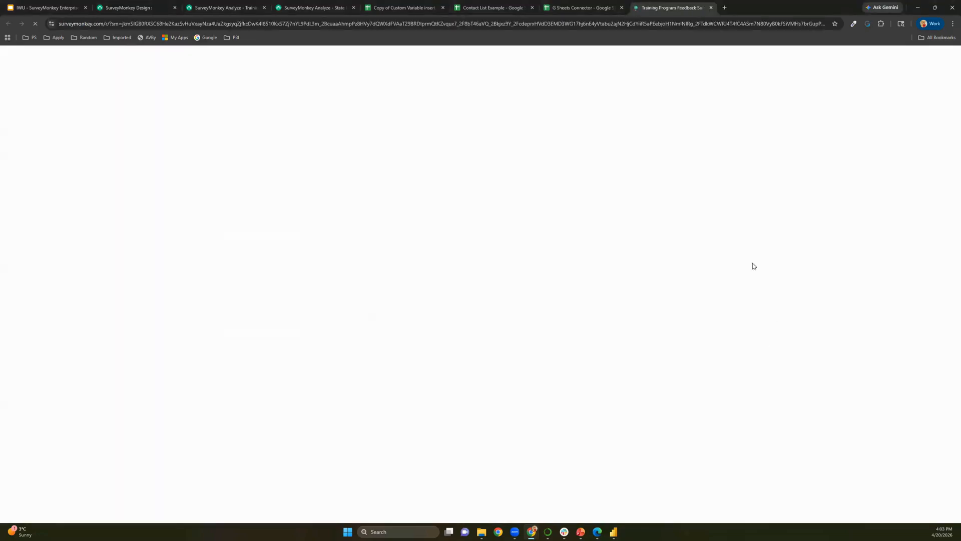